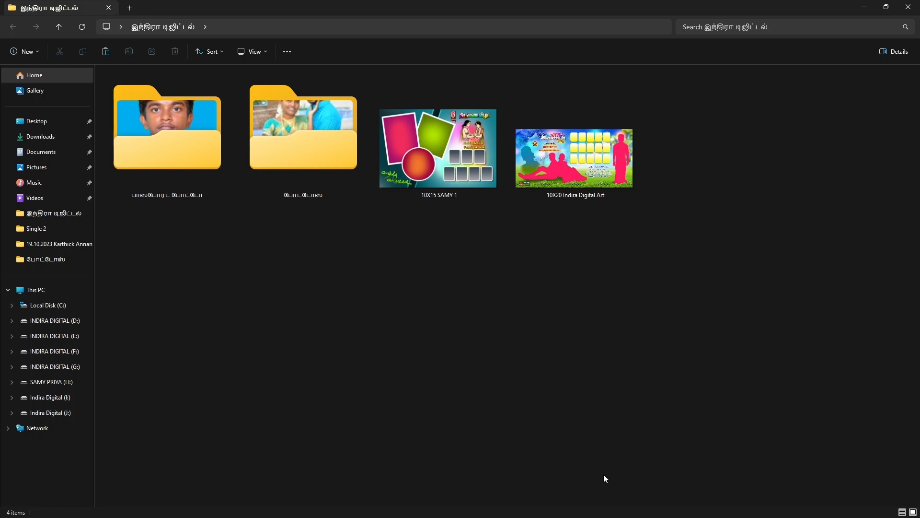
drag(561, 268, 469, 172)
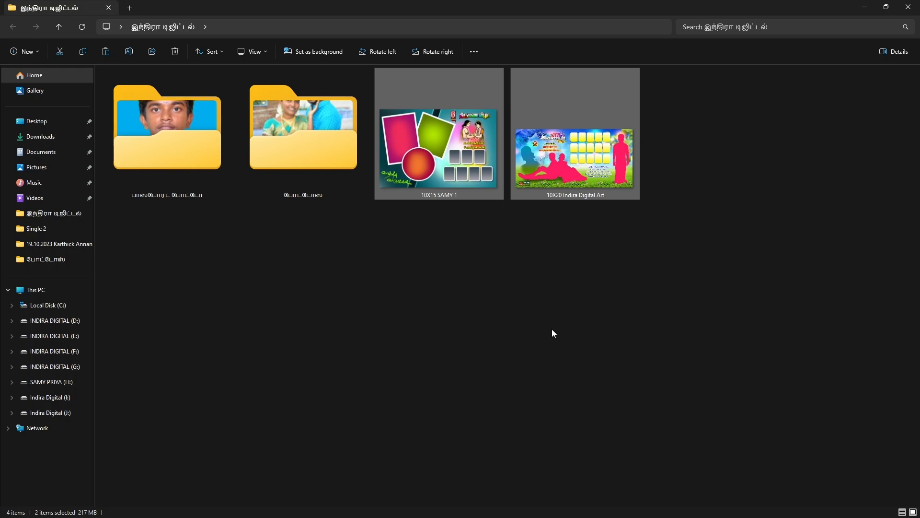
right_click(545, 387)
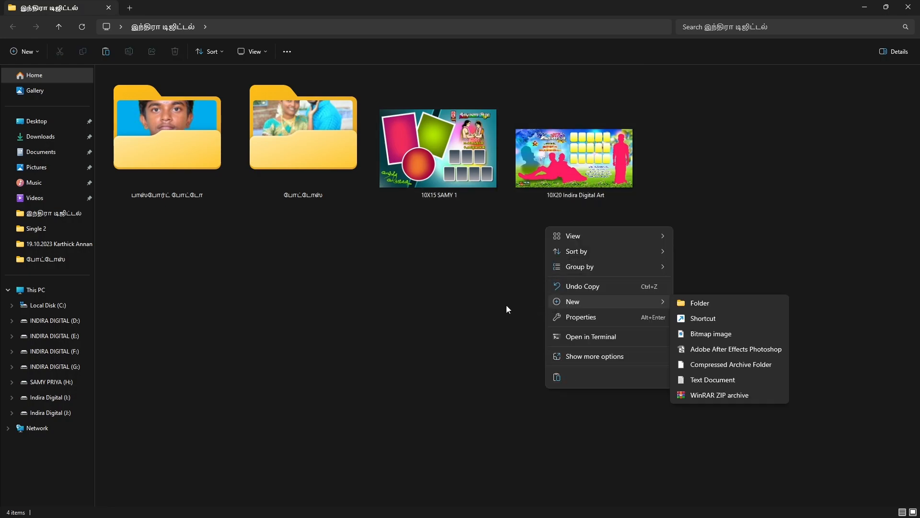
right_click(394, 252)
mouse_move(422, 297)
click(346, 295)
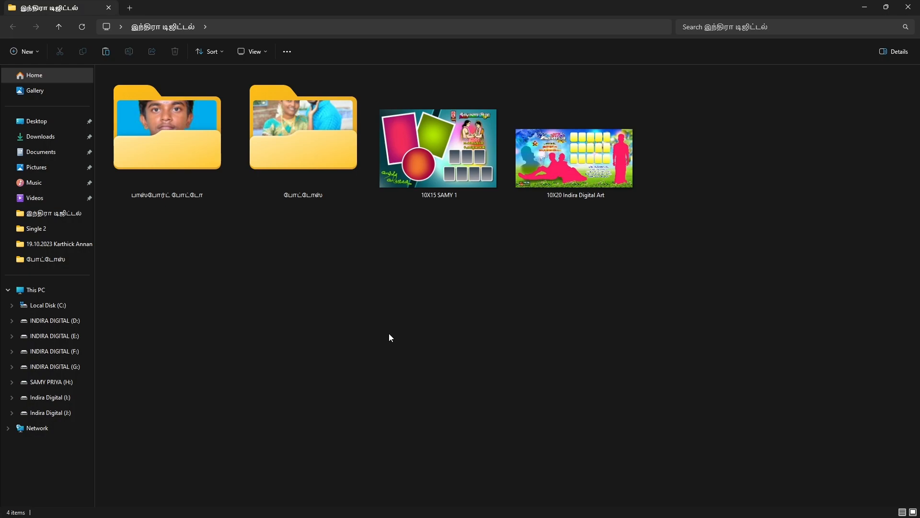
click(863, 7)
right_click(492, 217)
click(520, 279)
key(alt+Tab)
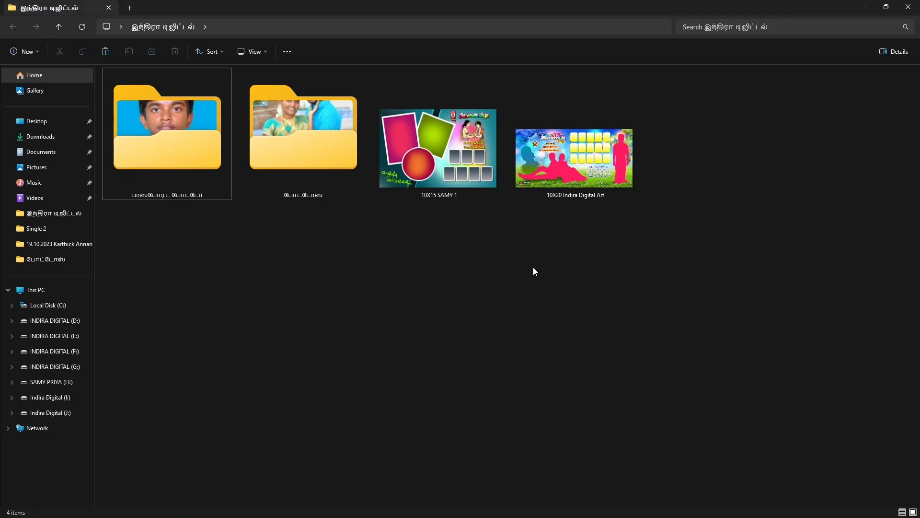
- Open the போட்டோஸ் photos folder and open DSC_1979 and DSC_1980 from it in Photoshop
double_click(300, 144)
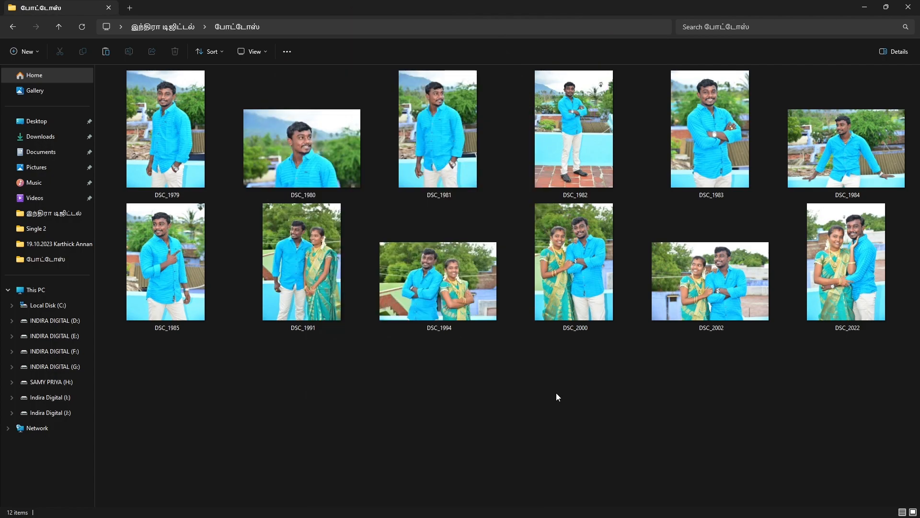
mouse_move(529, 517)
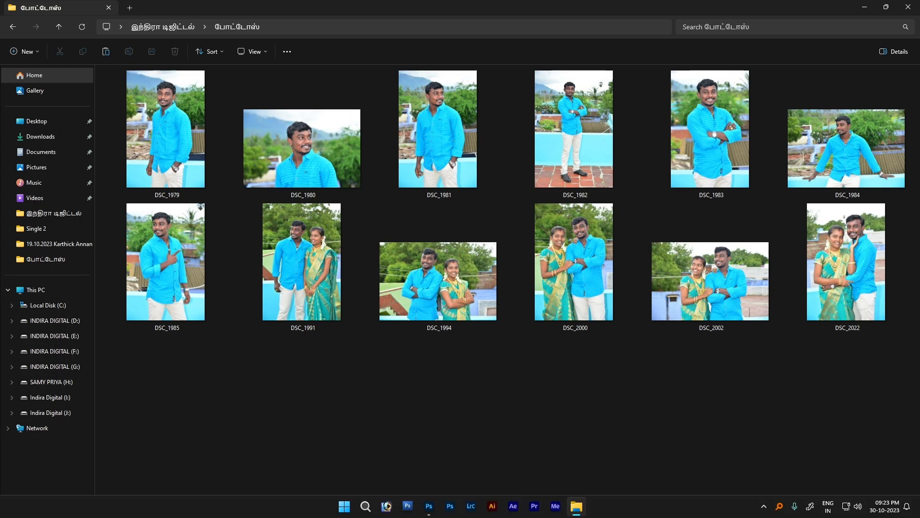
click(436, 514)
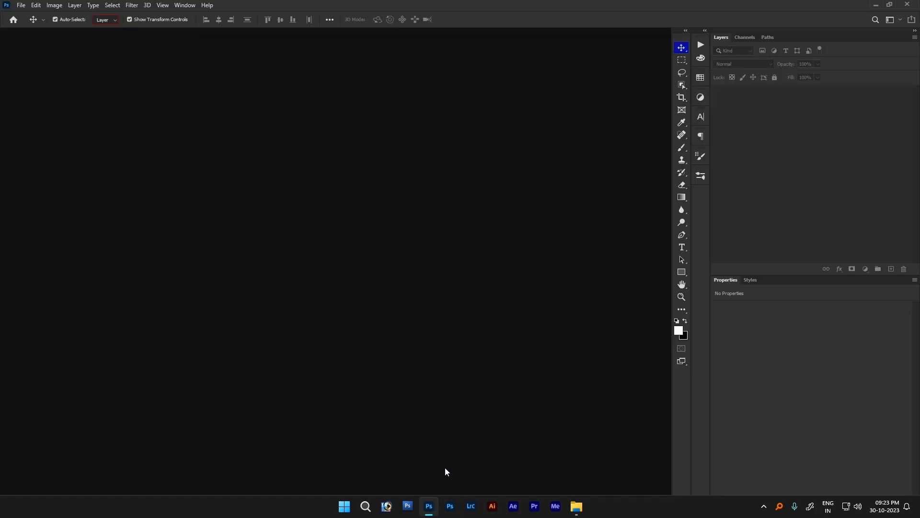
key(alt+Tab)
click(297, 182)
ctrl+click(136, 139)
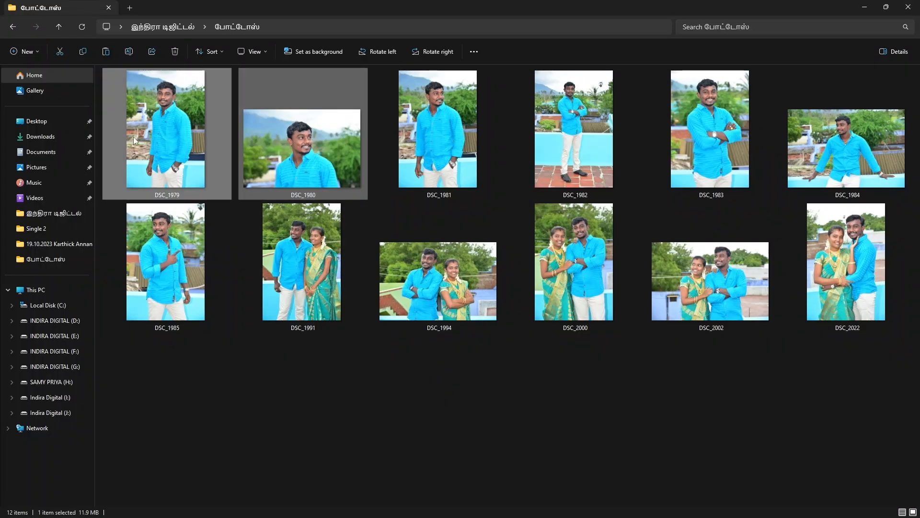
key(Return)
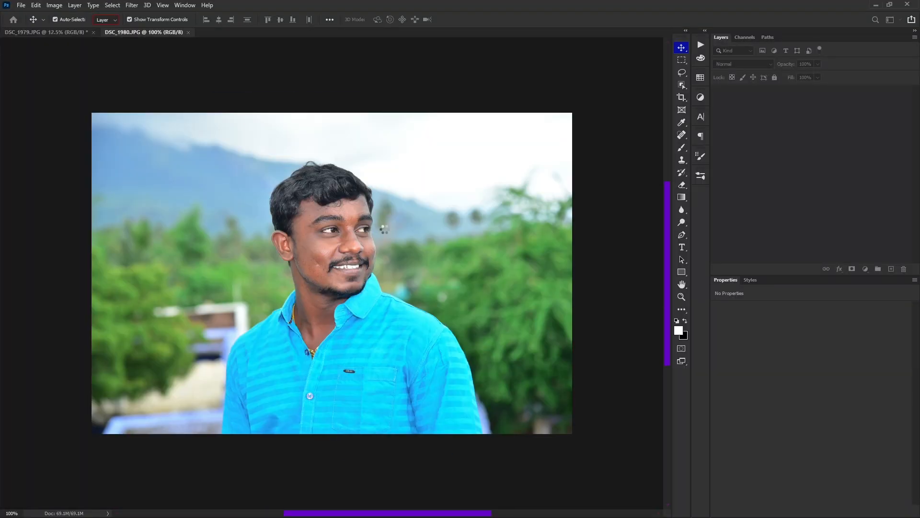
- Apply a Curves adjustment to DSC_1980 with points at input 205, output 188 and at input 46, output 51
key(ctrl+m)
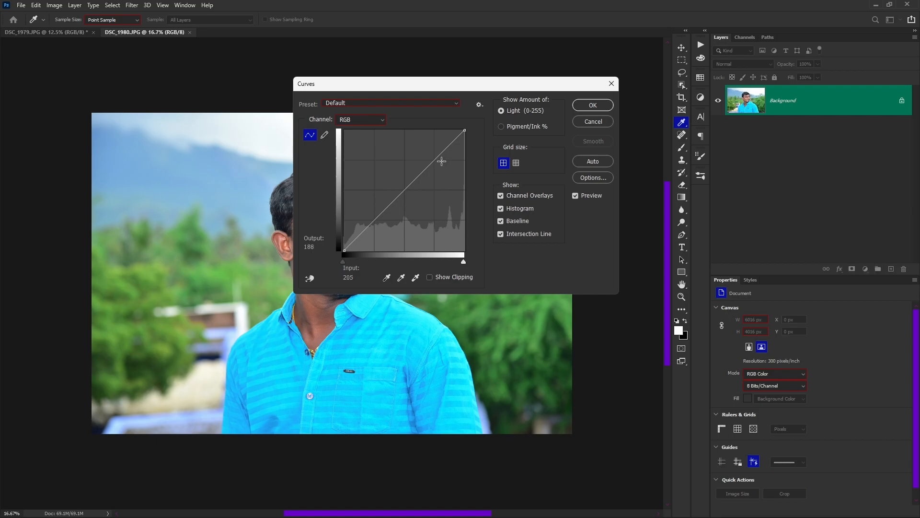
click(441, 161)
drag(367, 228, 366, 225)
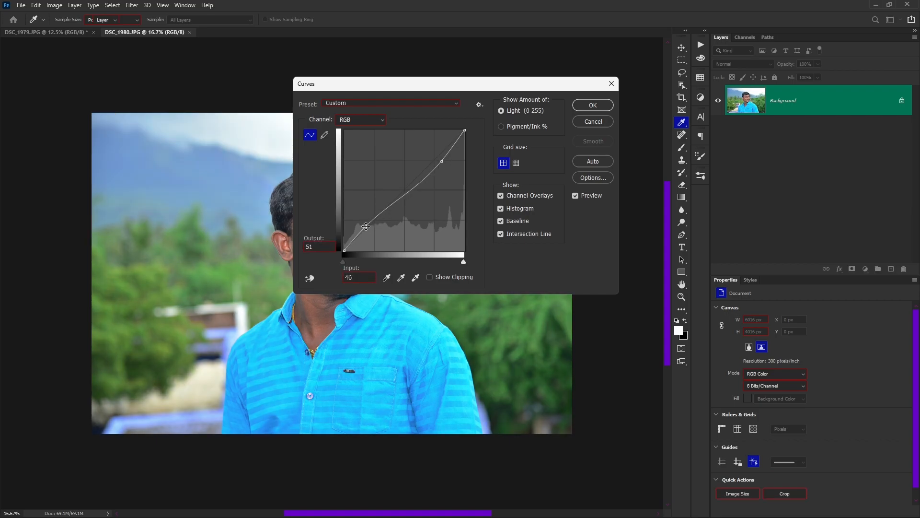
key(Return)
key(ctrl)
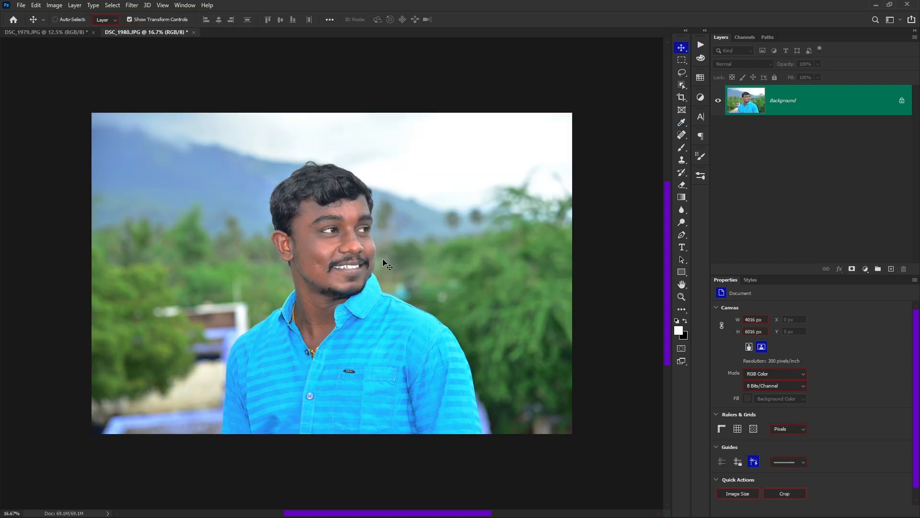
- Switch to DSC_1979 and deepen its shadows by moving the Curves black point inward
key(ctrl+Tab)
key(ctrl+m)
drag(343, 261, 362, 262)
key(Return)
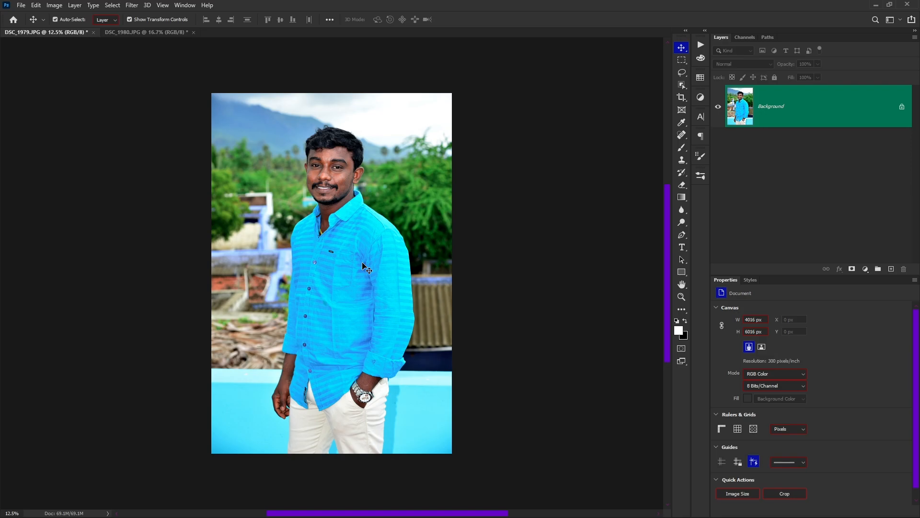
click(21, 6)
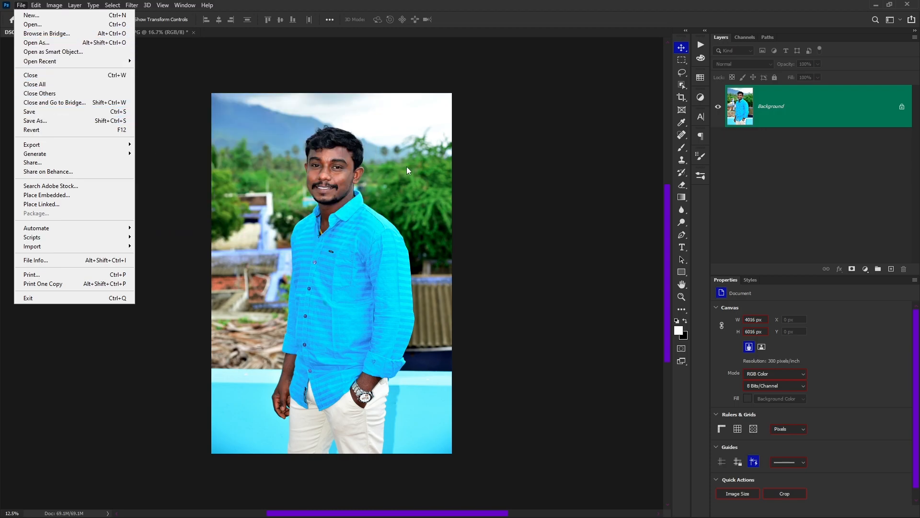
click(410, 179)
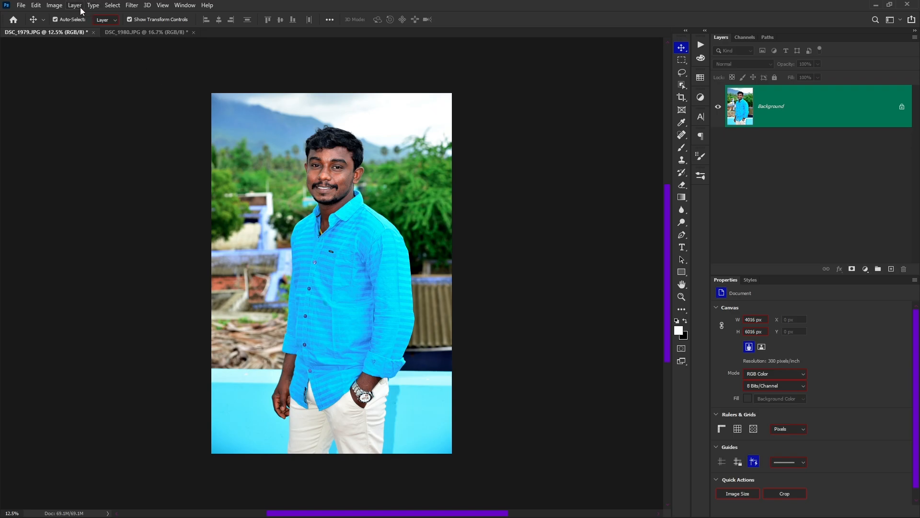
click(22, 6)
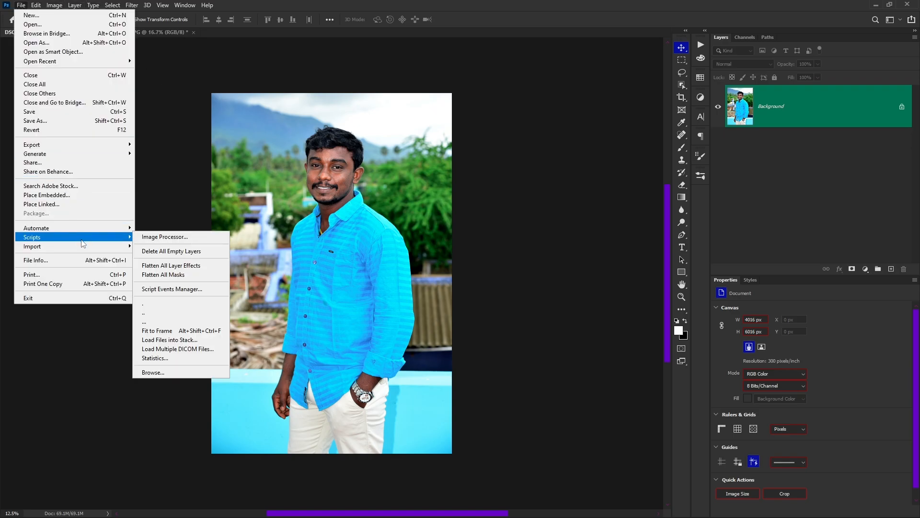
mouse_move(126, 245)
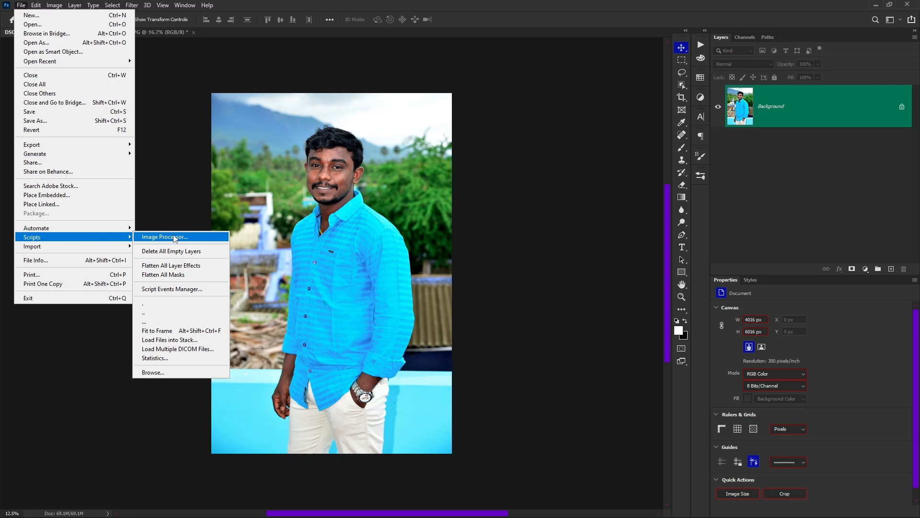
click(362, 233)
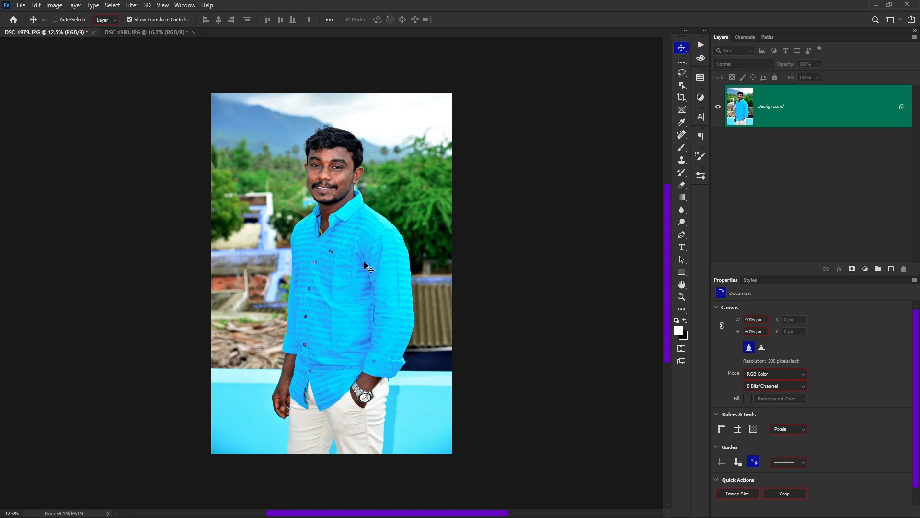
- Close DSC_1979 and DSC_1980 without saving their changes
key(ctrl+w)
key(n)
key(ctrl+w)
key(n)
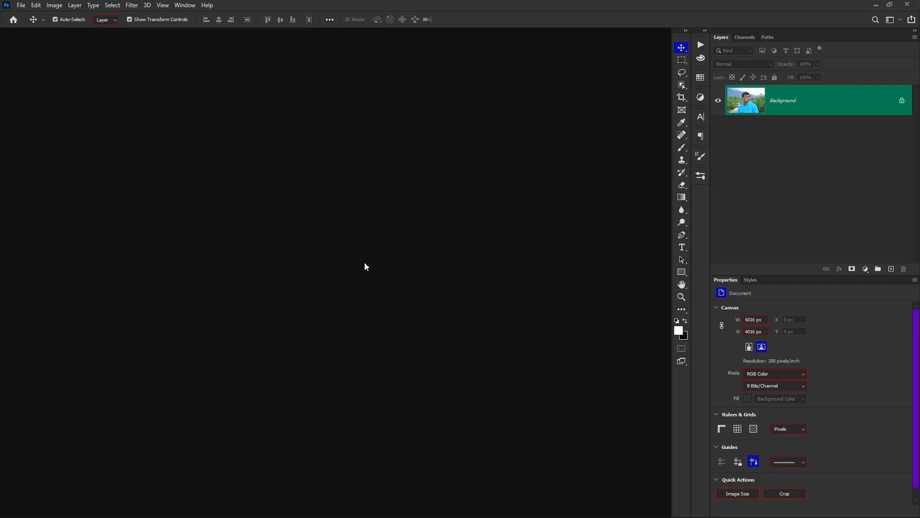
- Select all twelve photos in the போட்டோஸ் folder and open them in Photoshop
key(alt+Tab)
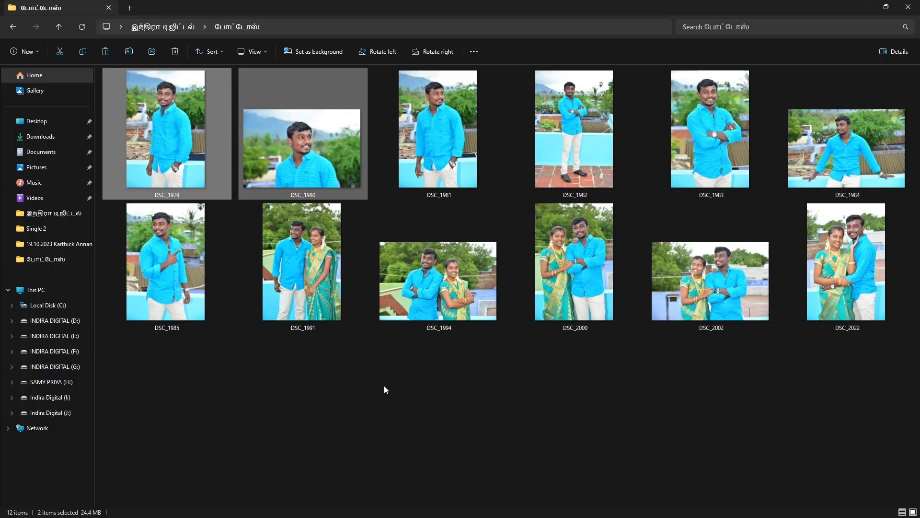
key(ctrl+a)
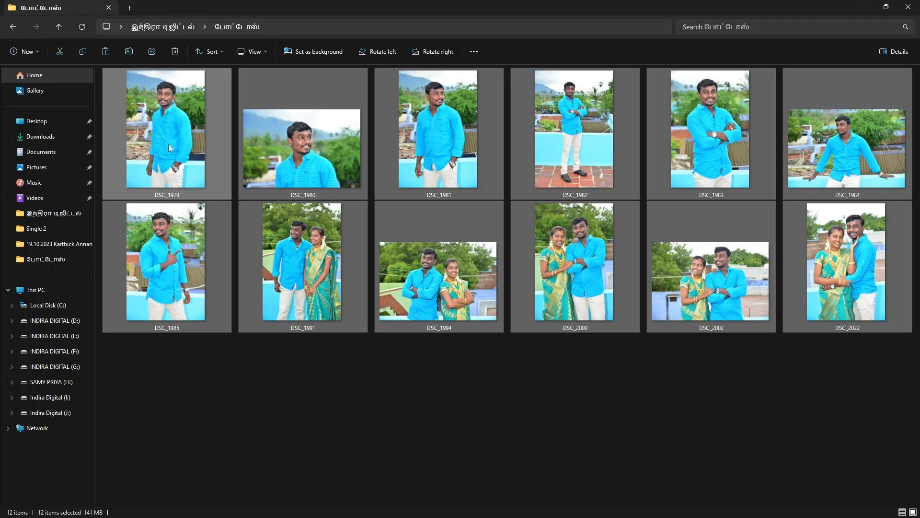
key(alt+Tab)
drag(174, 132, 236, 189)
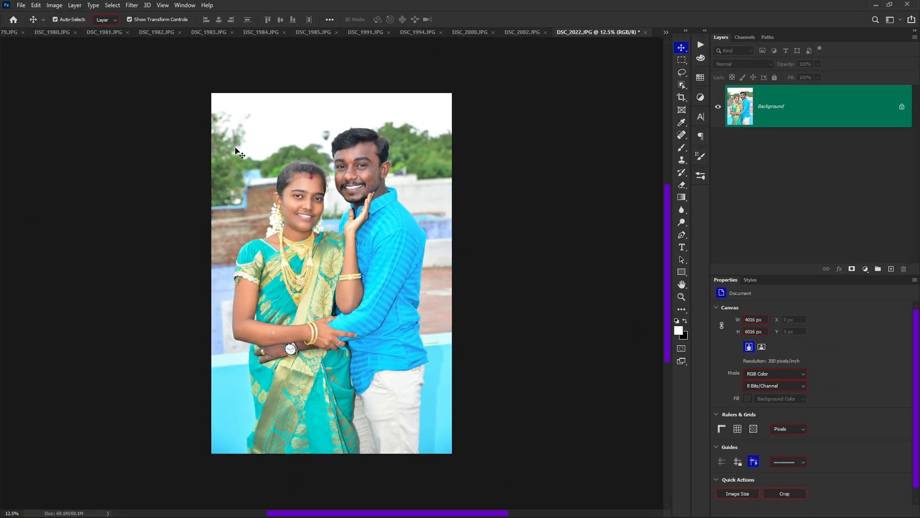
- Bring up DSC_1979 among the open photos and open it in the Camera Raw Filter, zoomed in on the face
key(ctrl+shift+Tab)
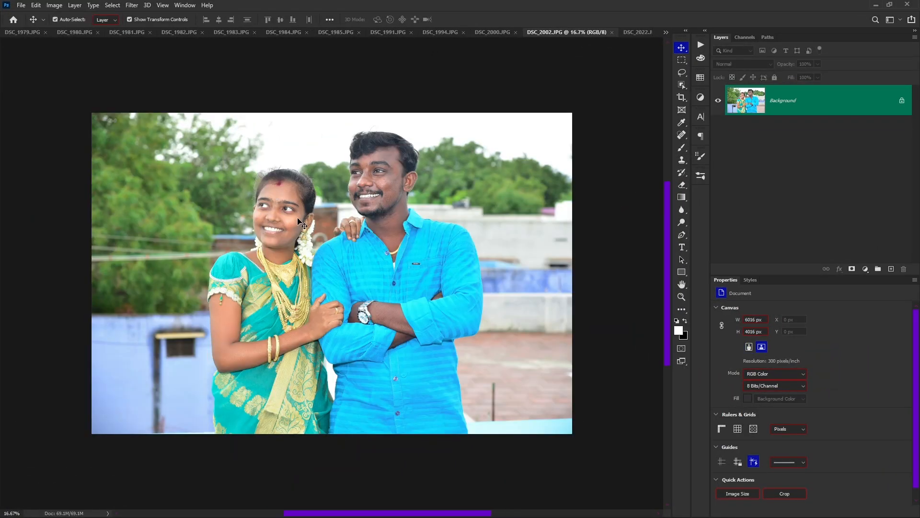
key(ctrl+shift+Tab)
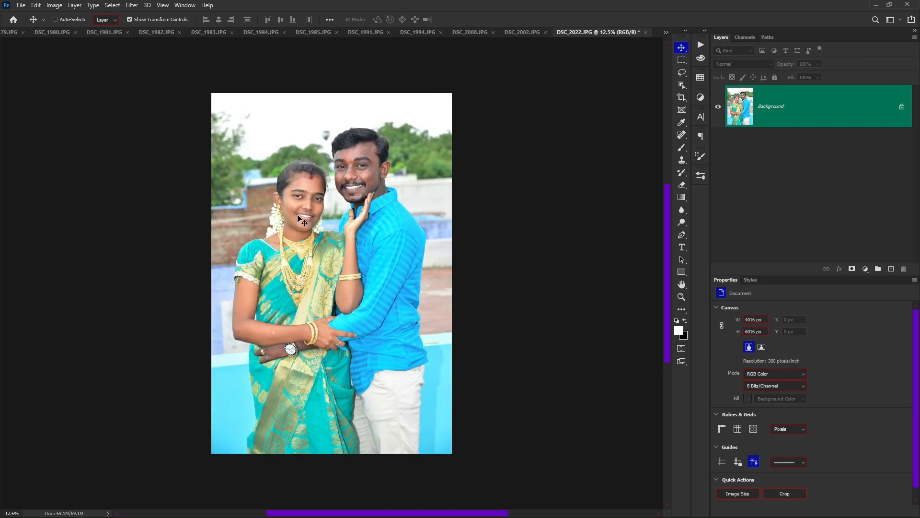
key(ctrl+Tab)
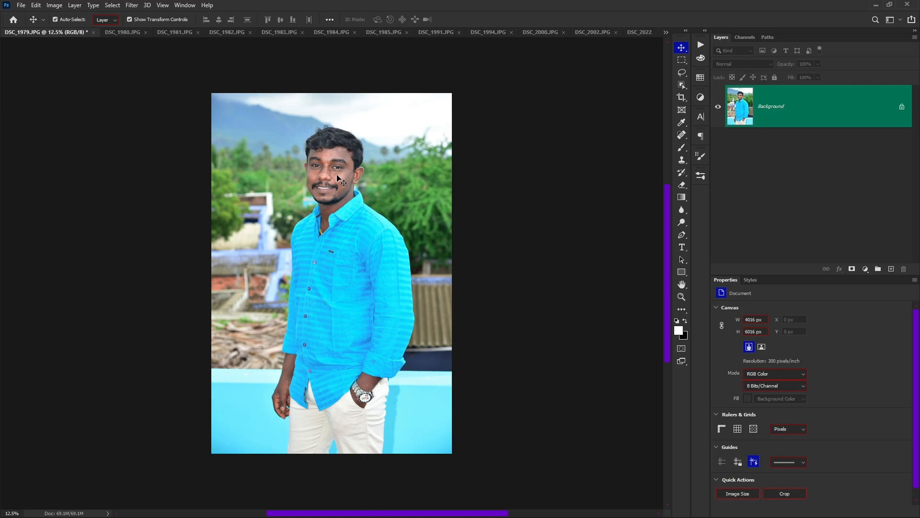
click(137, 8)
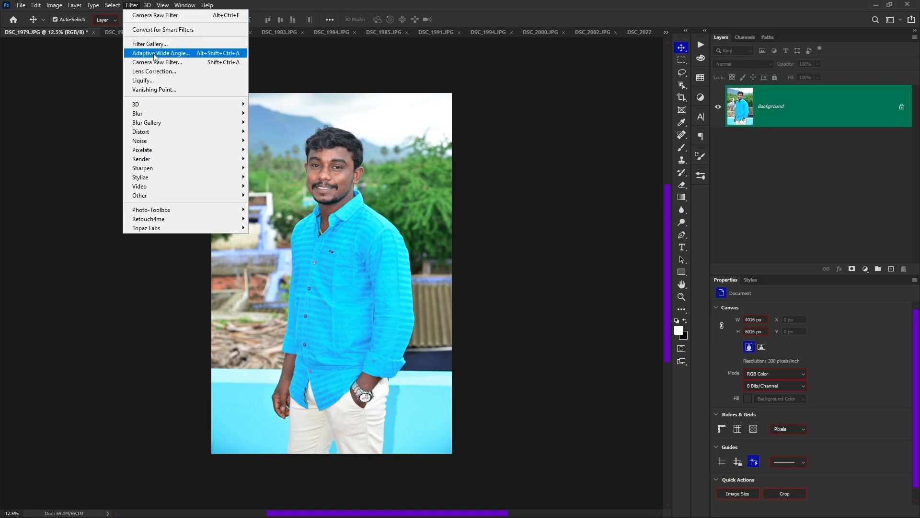
click(174, 63)
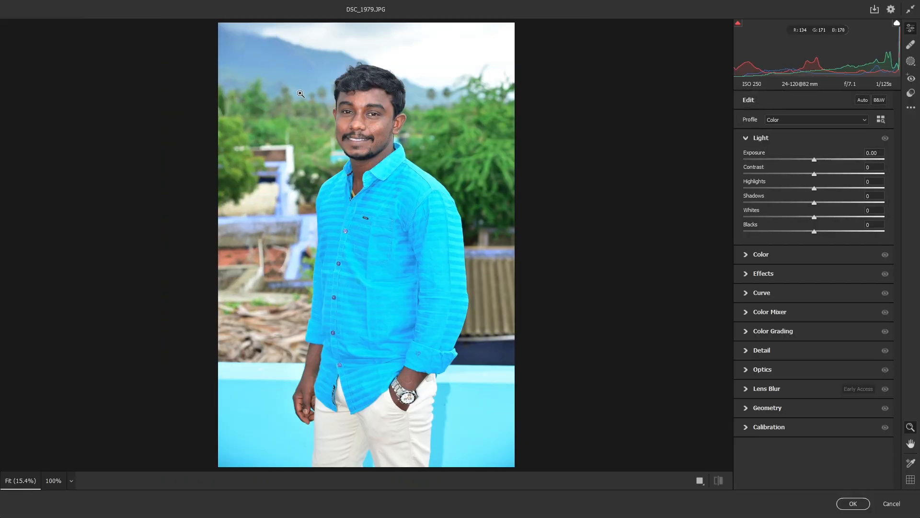
drag(355, 91, 430, 165)
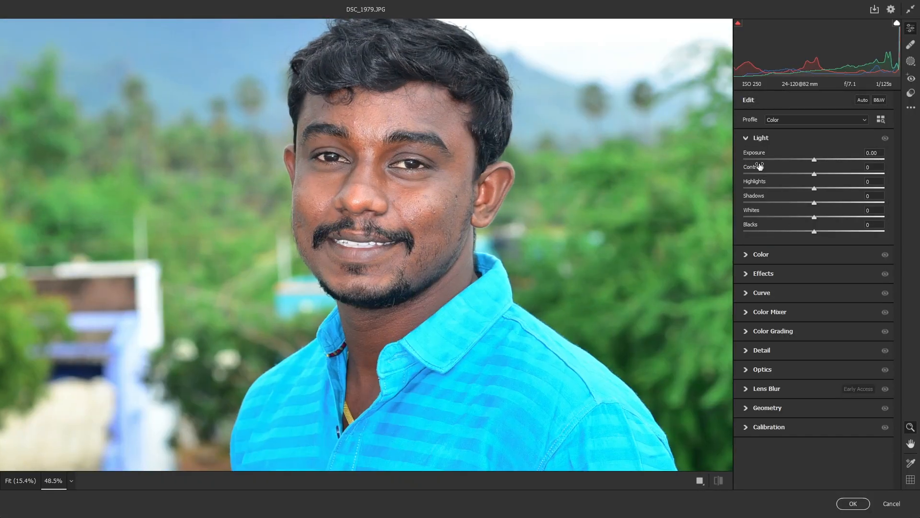
- Set the Light values to Highlights -79, Shadows -11, Whites -13 and Blacks -38
drag(768, 186, 745, 188)
drag(793, 205, 805, 224)
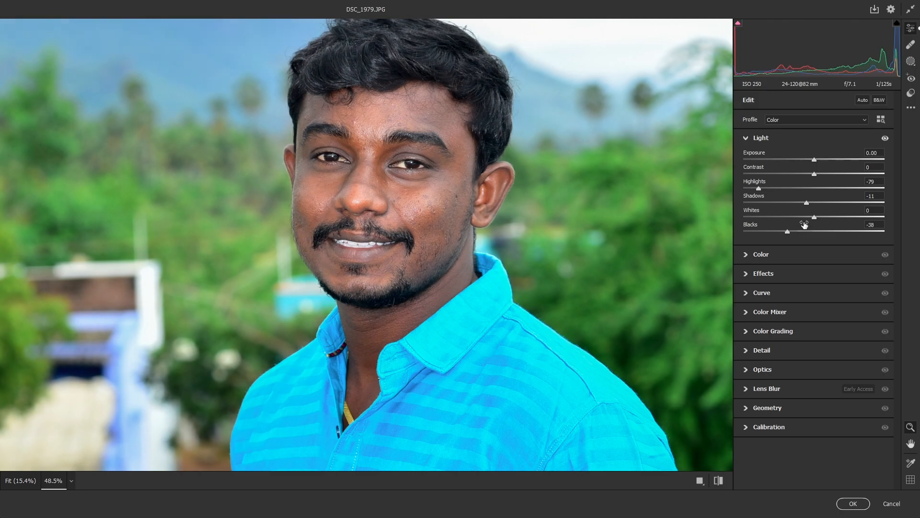
click(805, 217)
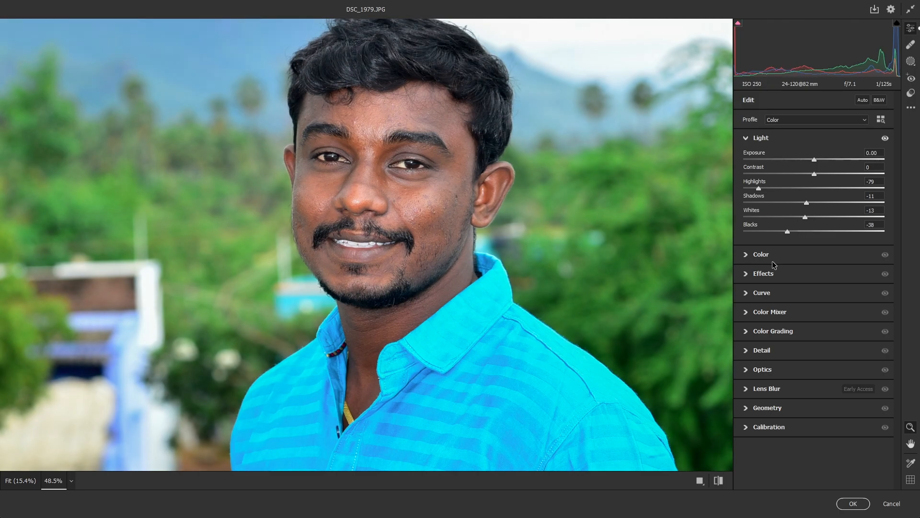
- Set the color Temperature to +4 and Vibrance to +48, and compare the whole photo before and after
click(772, 260)
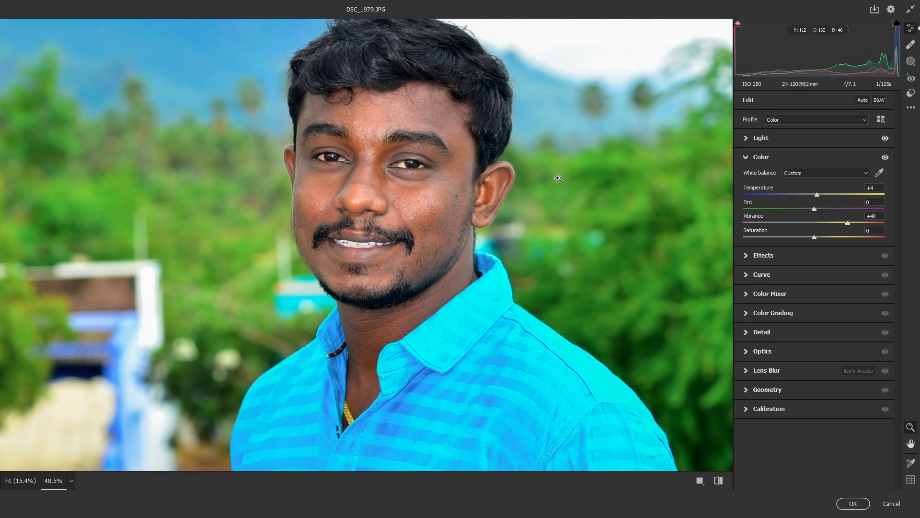
key(q)
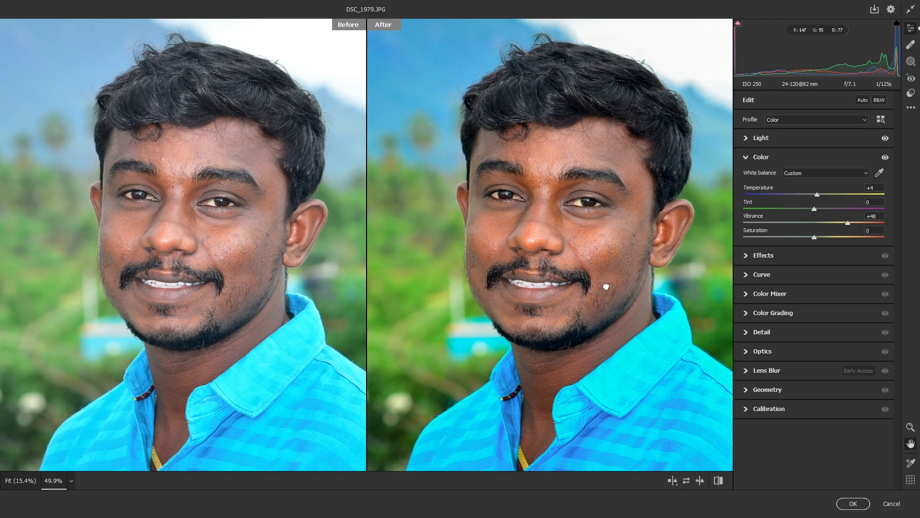
key(ctrl+0)
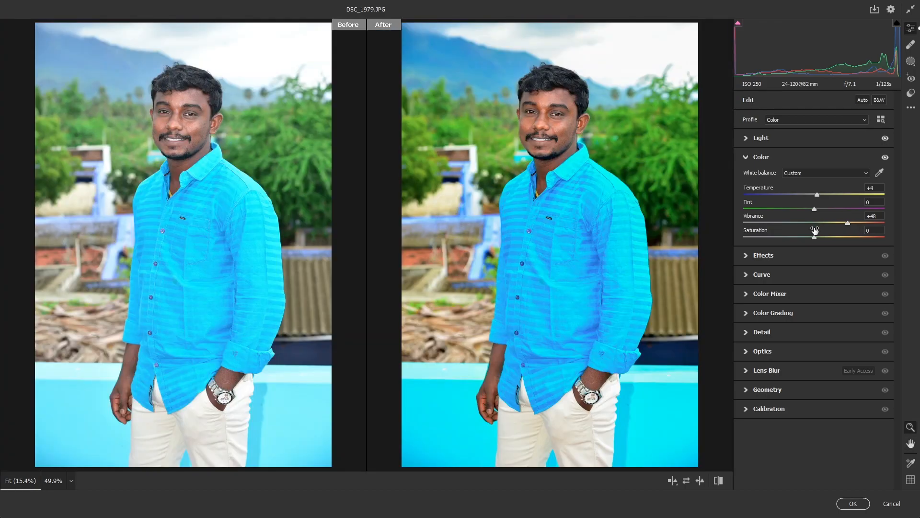
- Set the Blue Primary Saturation to +49 in the camera calibration
click(773, 409)
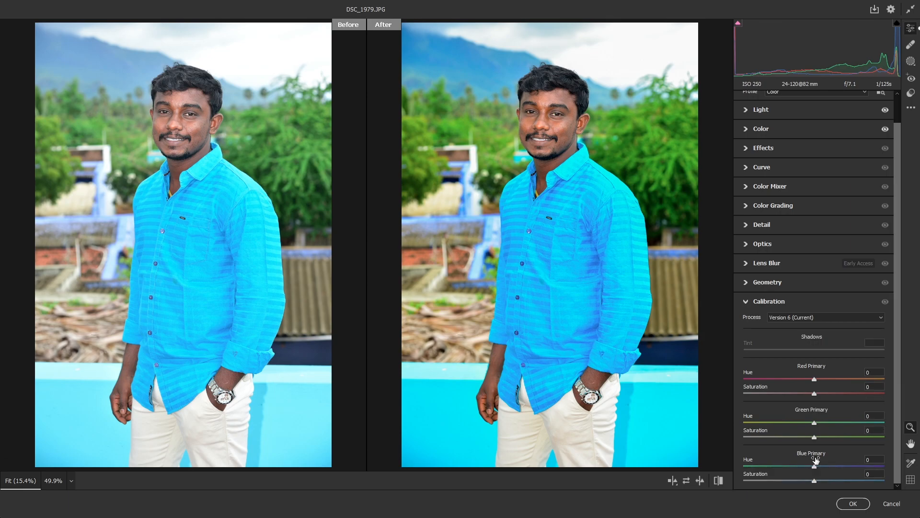
drag(820, 481, 849, 475)
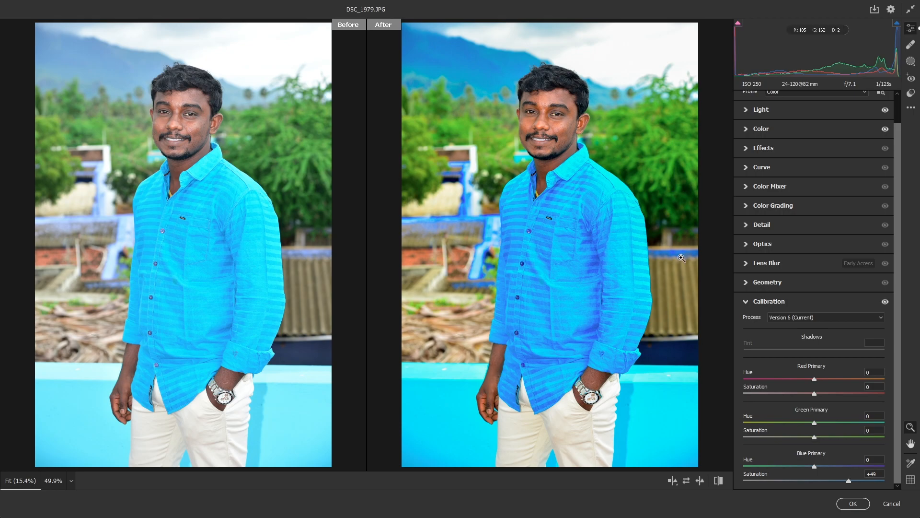
- Apply the Camera Raw adjustments to DSC_1979, bring up DSC_1980 and look up the command that repeats the last Camera Raw Filter
click(854, 503)
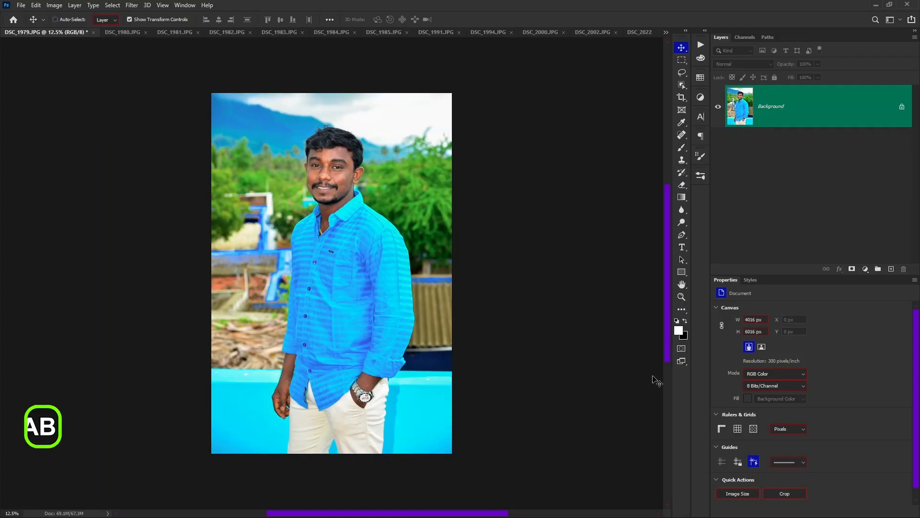
key(ctrl+Tab)
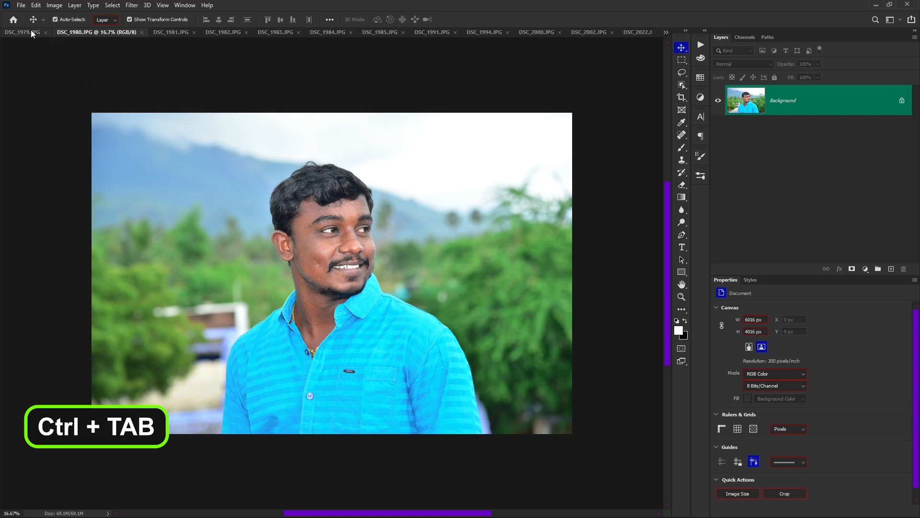
click(131, 5)
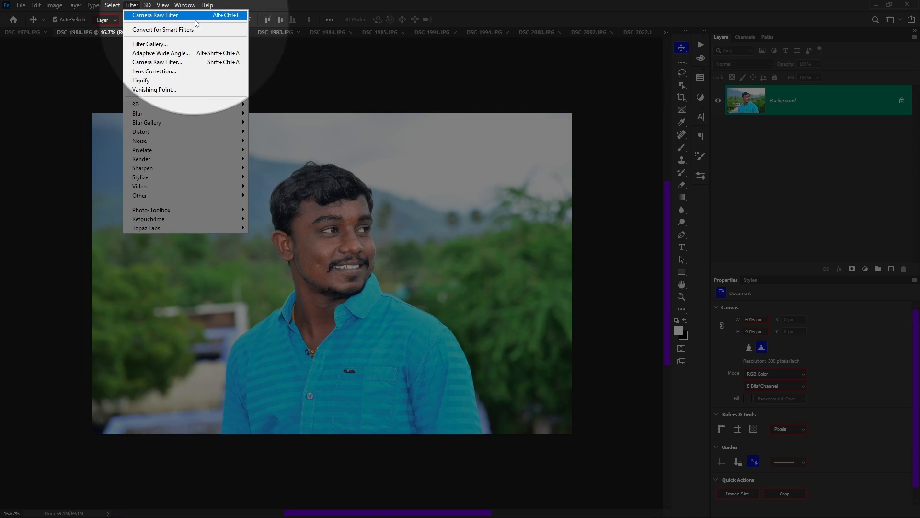
click(319, 219)
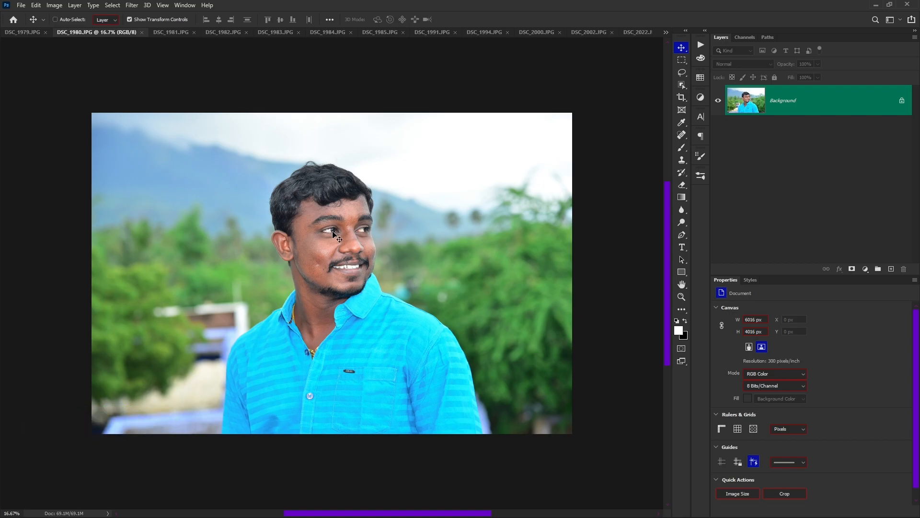
- Repeat the last Camera Raw Filter on each photo from DSC_1980 through DSC_2000
key(ctrl+Tab)
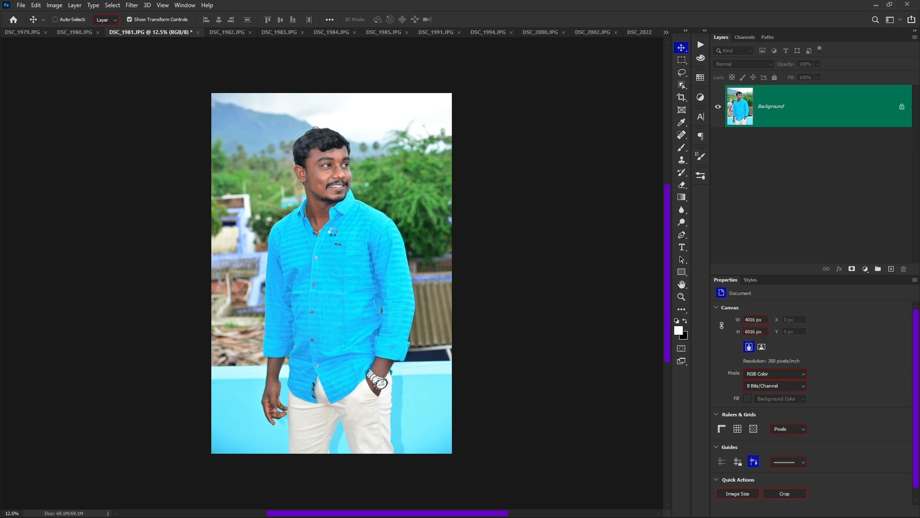
key(ctrl+Tab)
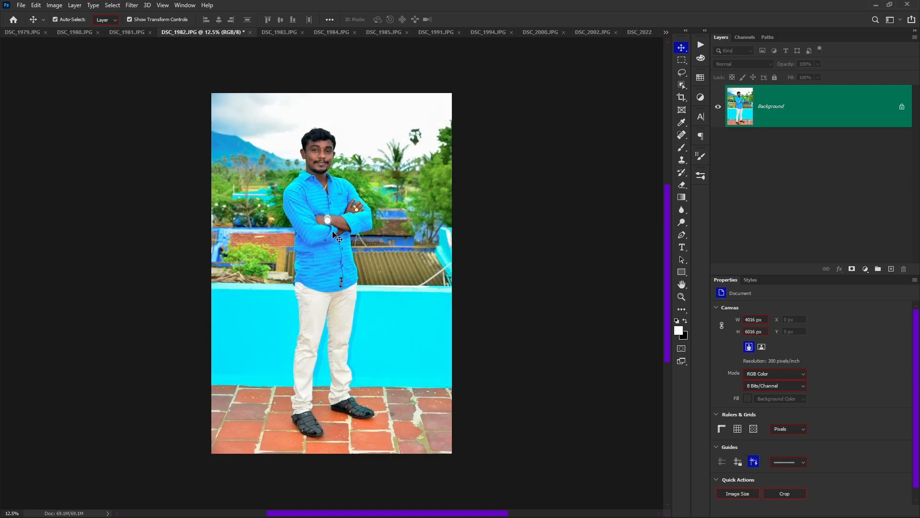
key(ctrl+Tab)
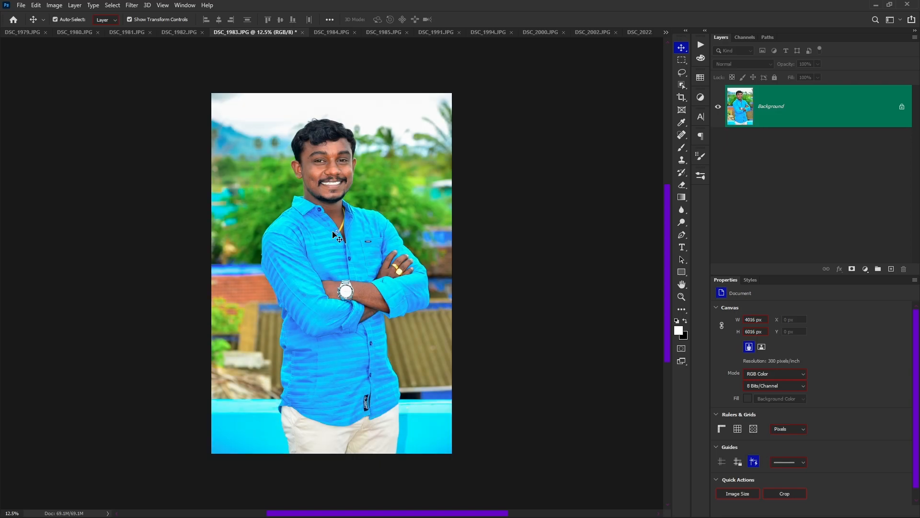
key(ctrl+Tab)
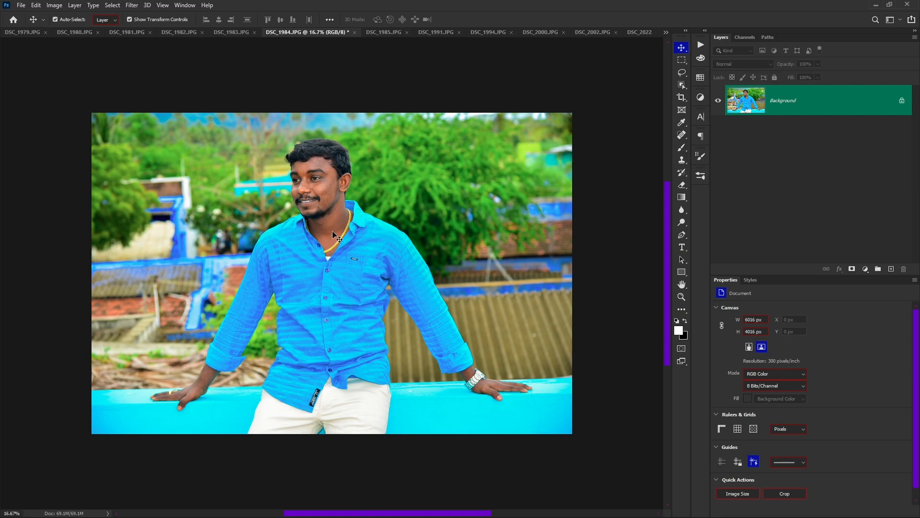
key(ctrl+Tab)
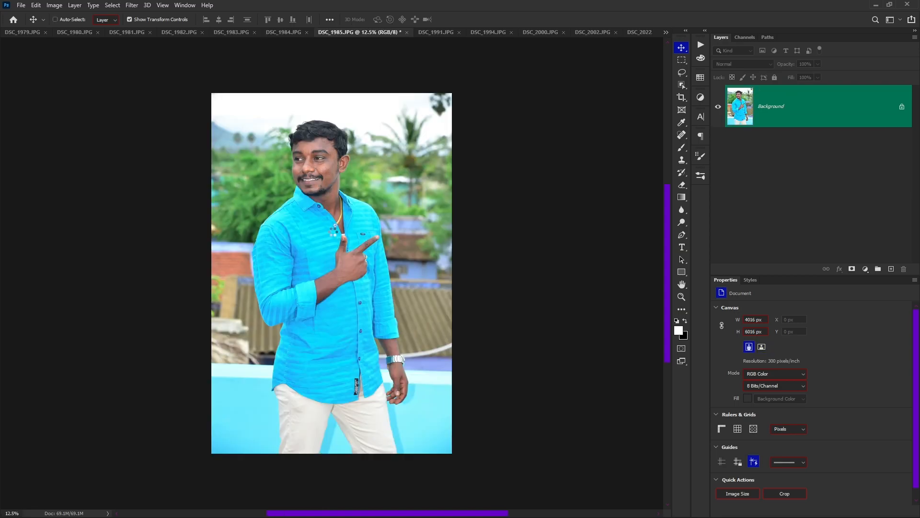
key(ctrl+Tab)
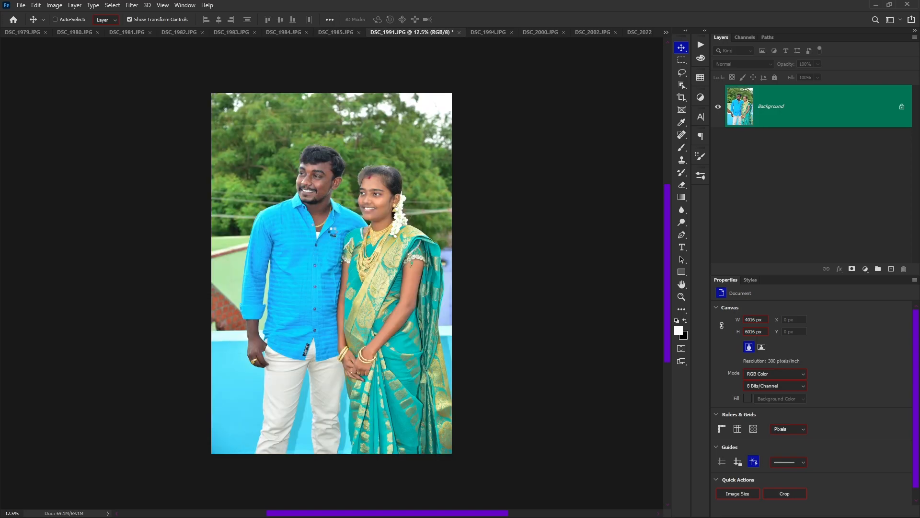
key(ctrl+Tab)
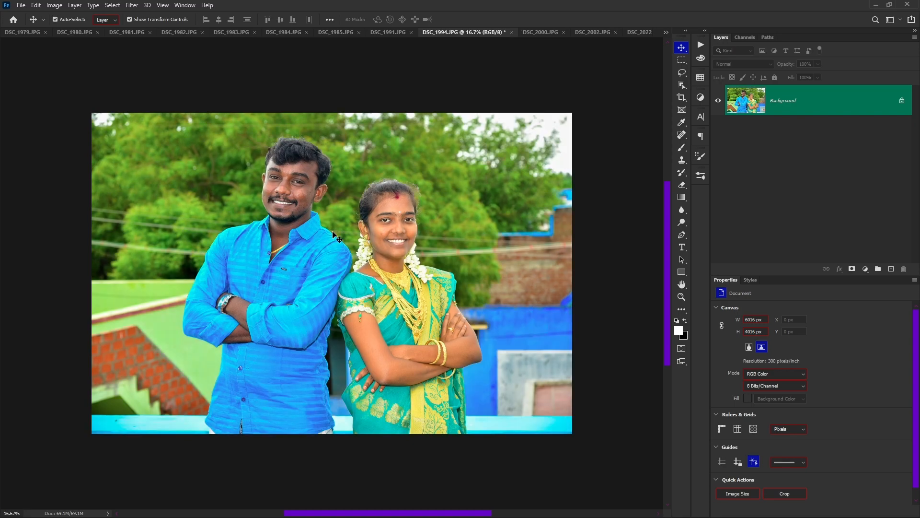
key(ctrl+Tab)
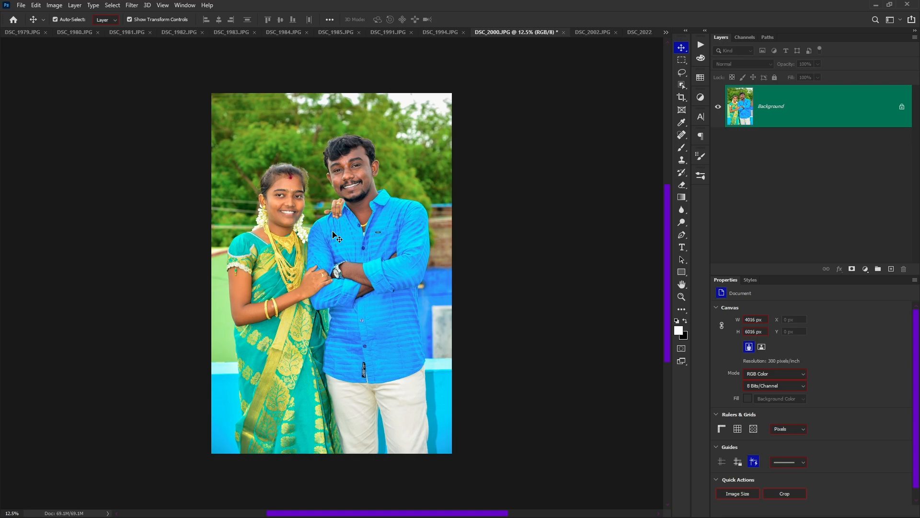
- Apply a Curves adjustment to DSC_2000 while checking the faces, and return to the whole photo
scroll(334, 235, up, 5)
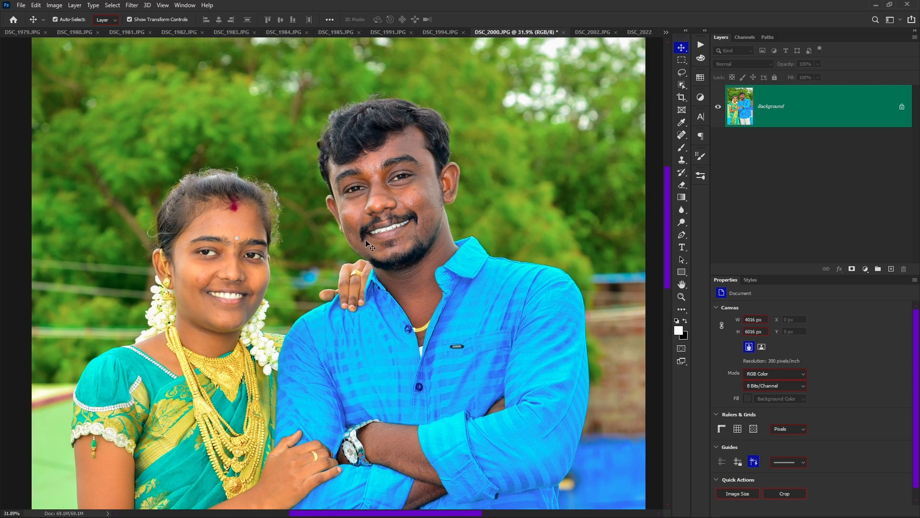
key(ctrl+m)
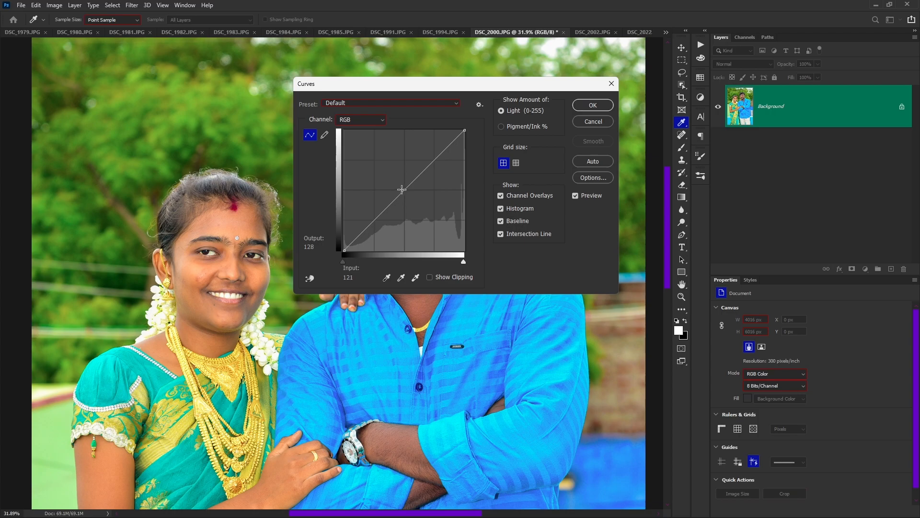
key(Return)
key(ctrl+0)
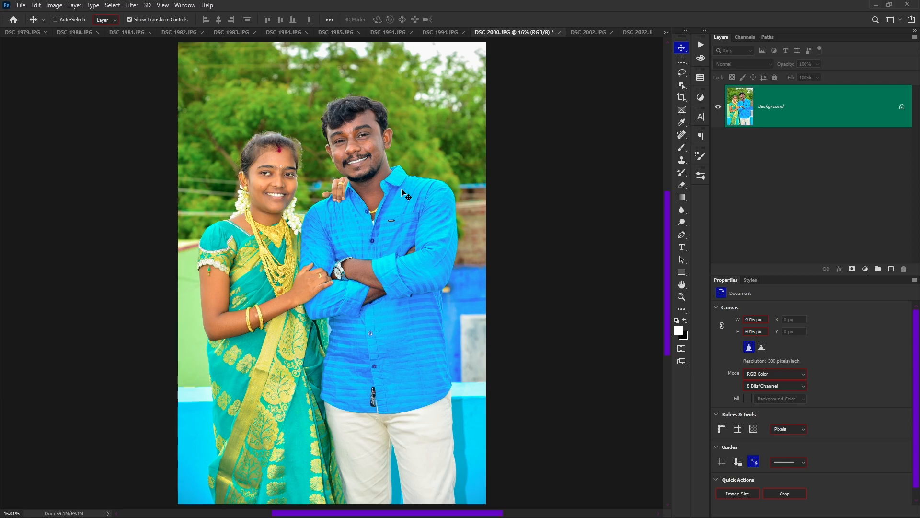
- Repeat the last Camera Raw Filter on DSC_2002 and DSC_2022, and shift the Color Balance of DSC_2022 toward blue by 6
key(ctrl+Tab)
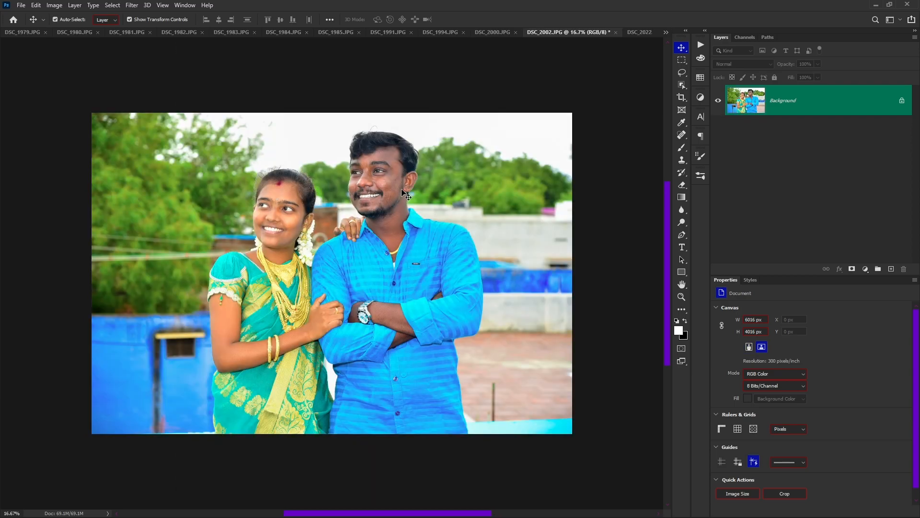
key(ctrl+Tab)
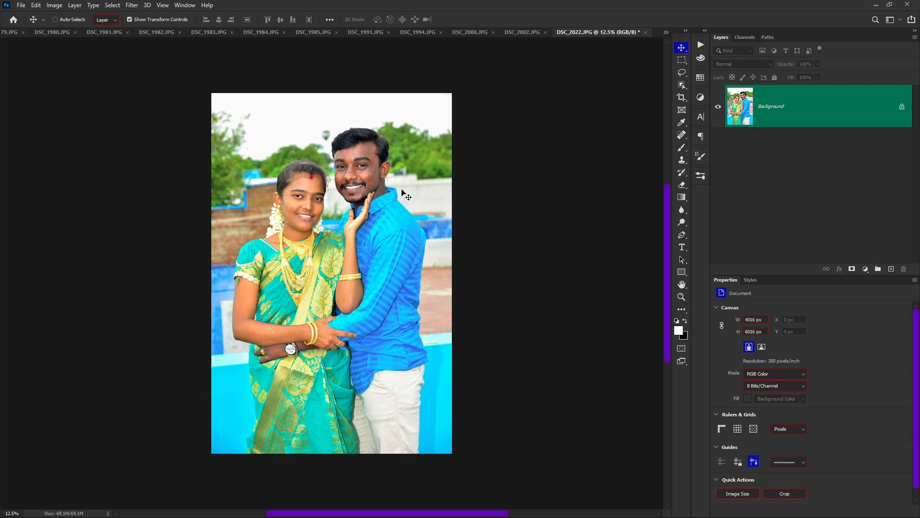
key(ctrl+b)
key(Tab)
key(Tab)
key(Up)
key(Up)
key(Up)
key(Up)
key(Up)
key(Up)
key(Return)
- Open the Image Processor script and set it to use the open images as its source
click(19, 5)
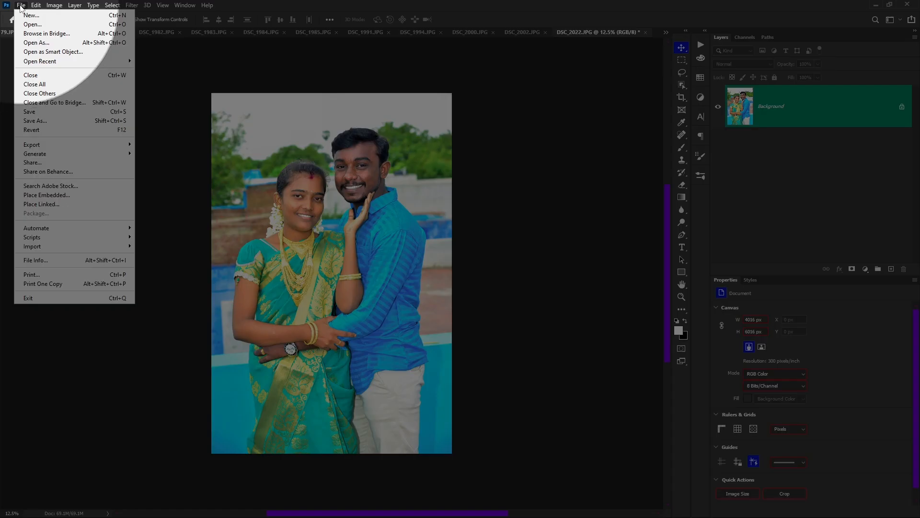
mouse_move(51, 231)
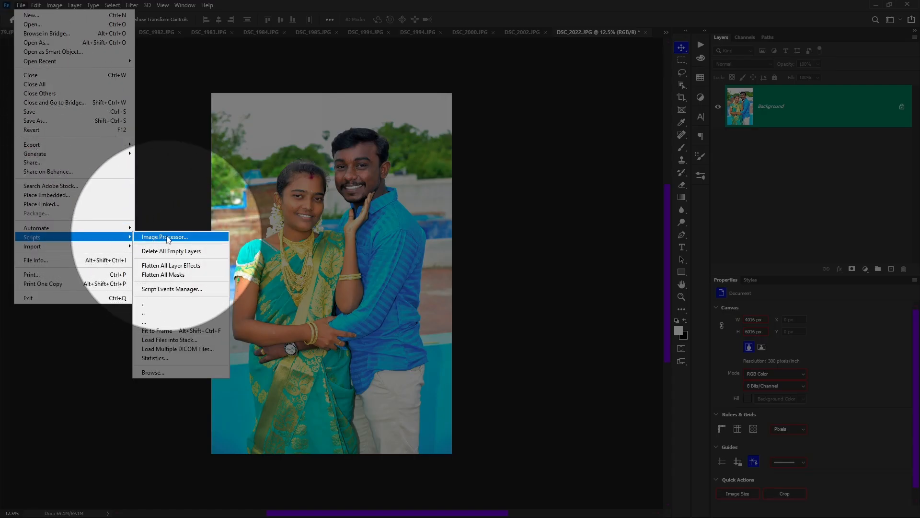
click(192, 237)
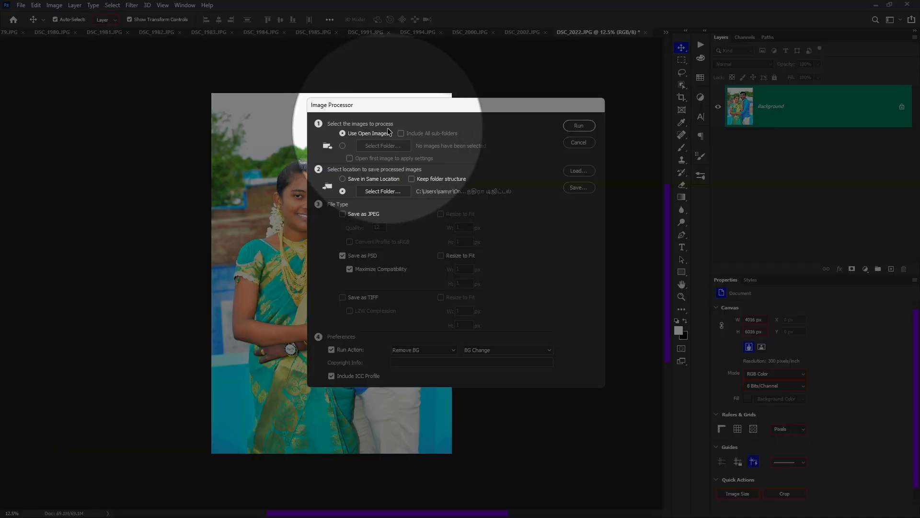
click(343, 146)
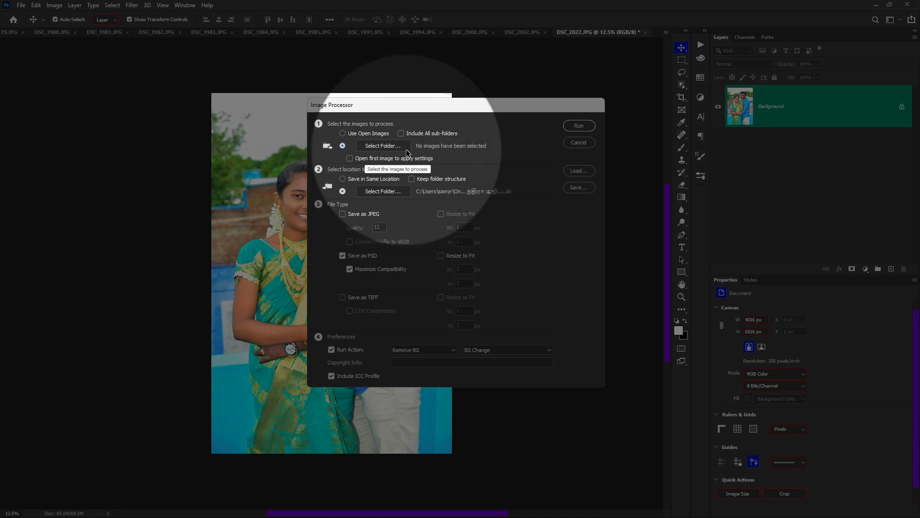
click(352, 137)
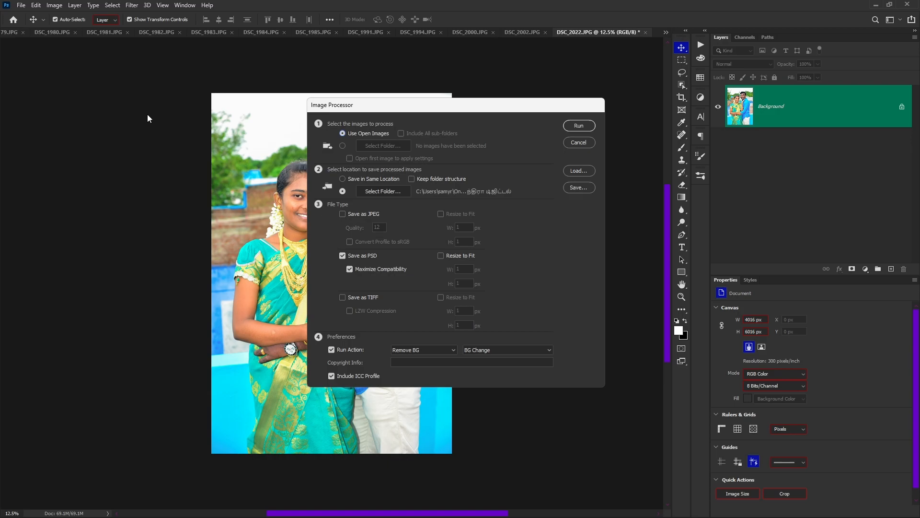
- Set the save location for the processed images to the இந்திரா டிஜிட்டல் folder on the Desktop
click(379, 180)
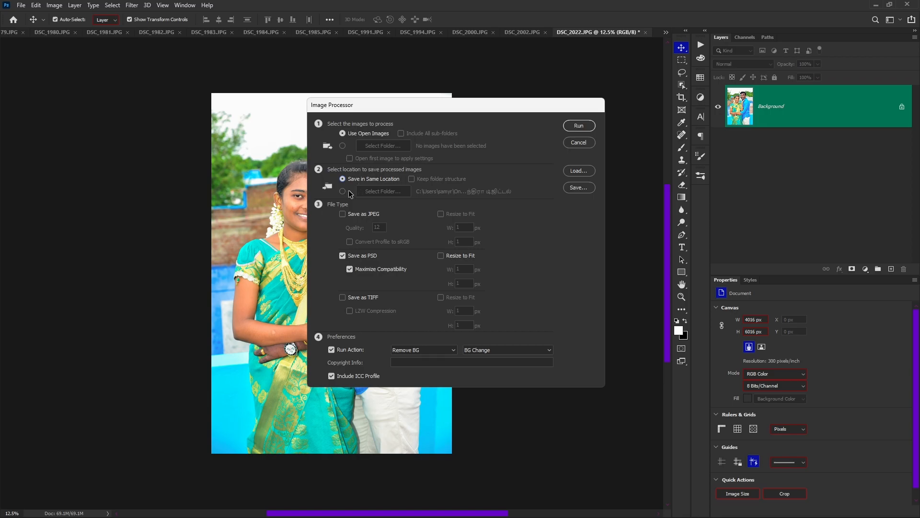
click(342, 192)
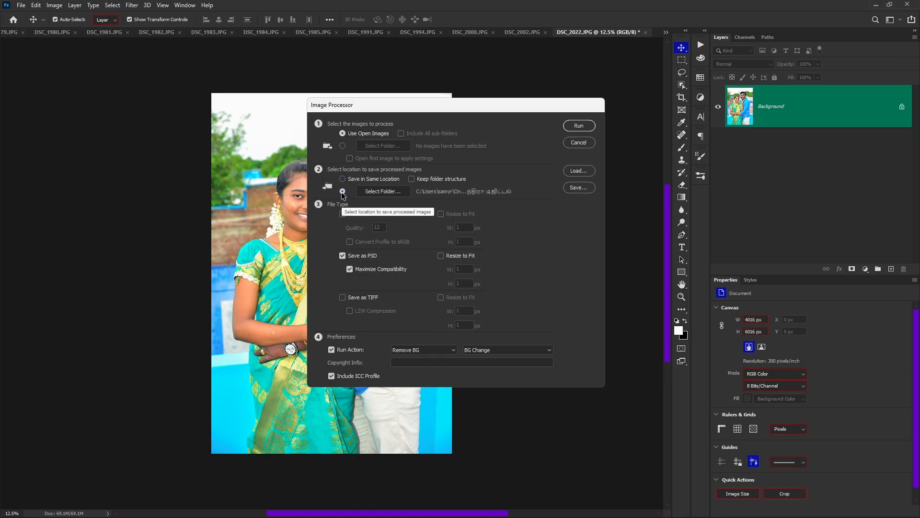
click(377, 192)
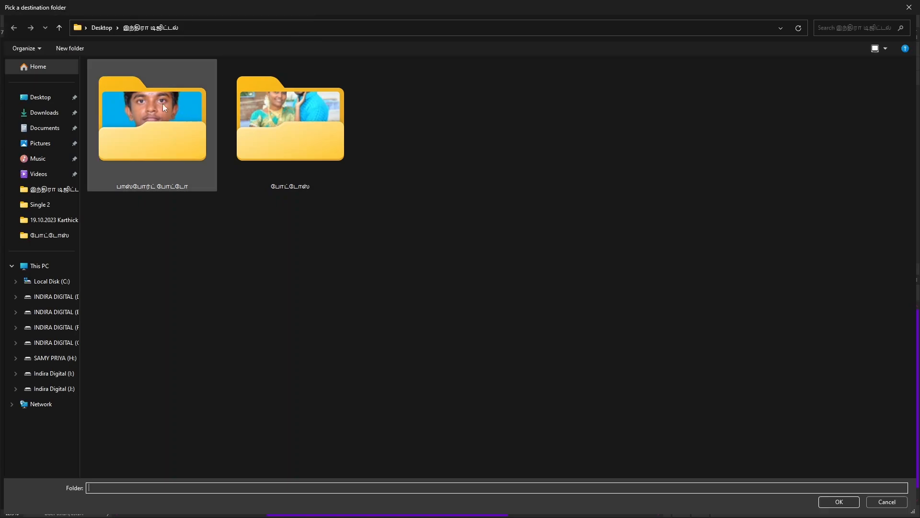
click(38, 97)
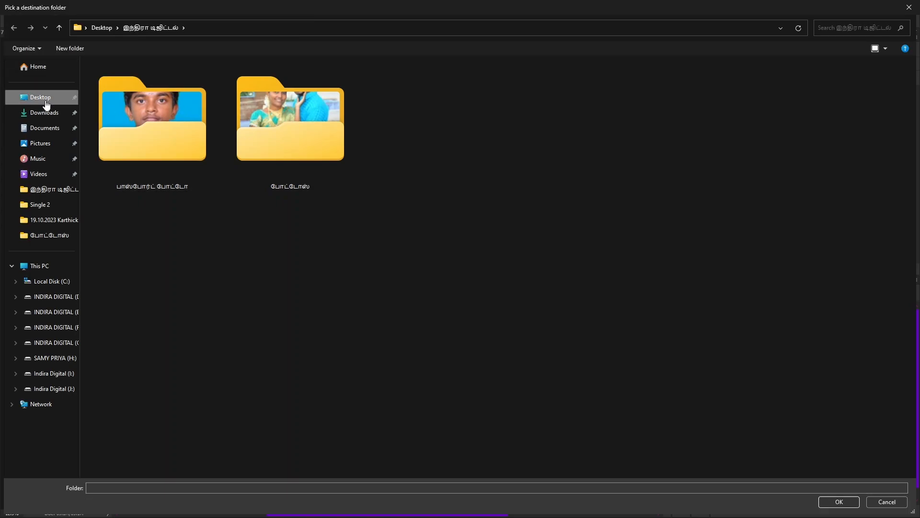
double_click(164, 80)
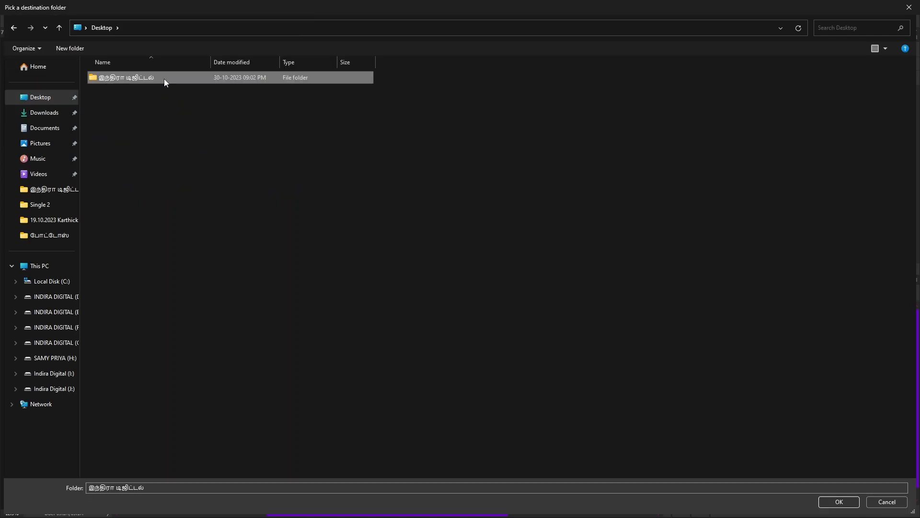
click(839, 501)
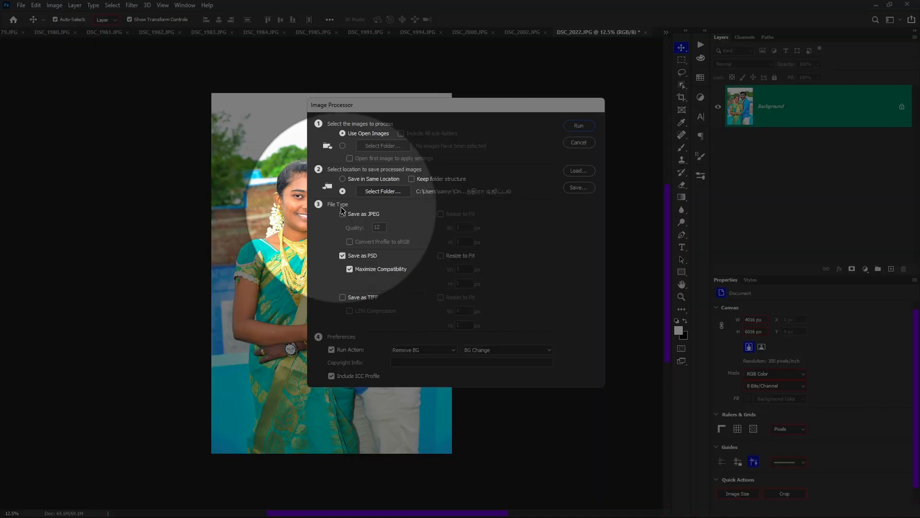
- Limit the output to JPEG at quality 12, with Save as PSD and Run Action turned off, and run the Image Processor
click(343, 213)
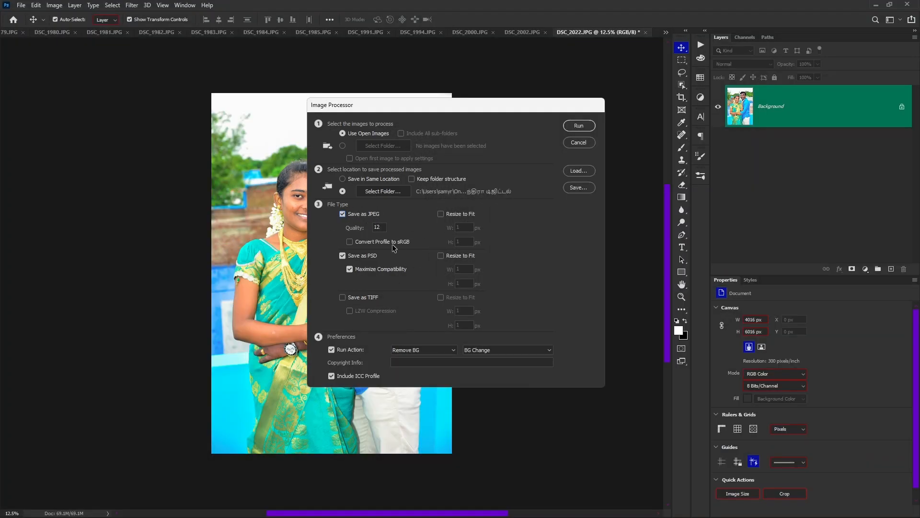
click(343, 257)
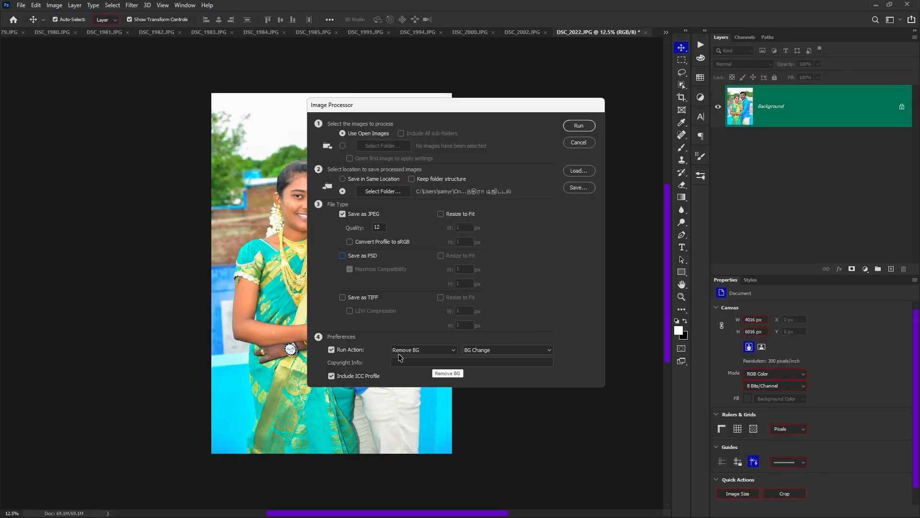
click(333, 349)
key(space)
click(349, 351)
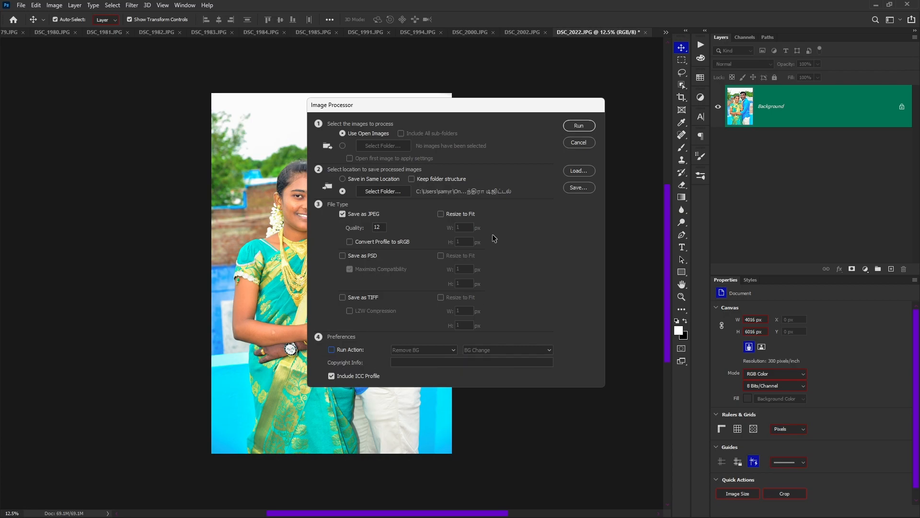
drag(429, 113, 521, 114)
click(672, 125)
- Switch to File Explorer, open the JPEG output folder inside இந்திரா டிஜிட்டல் and check the exported photos there
click(576, 505)
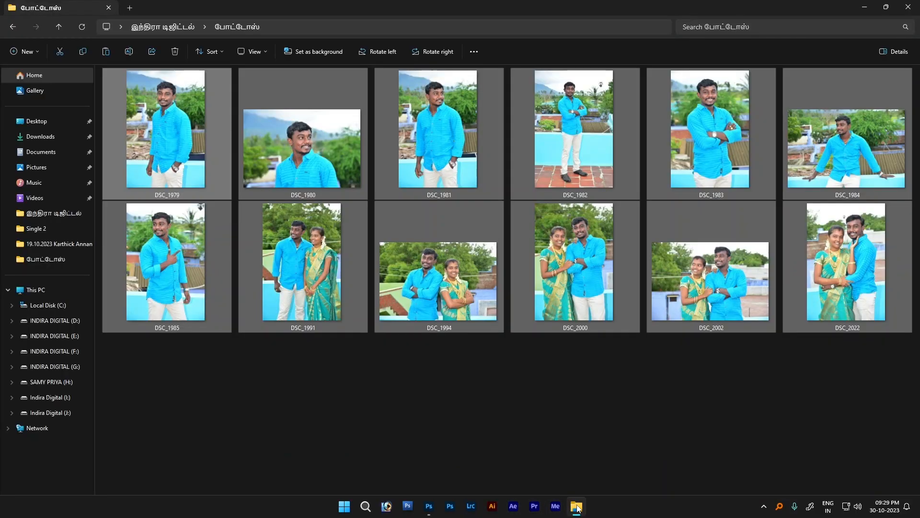
click(469, 392)
key(alt+Left)
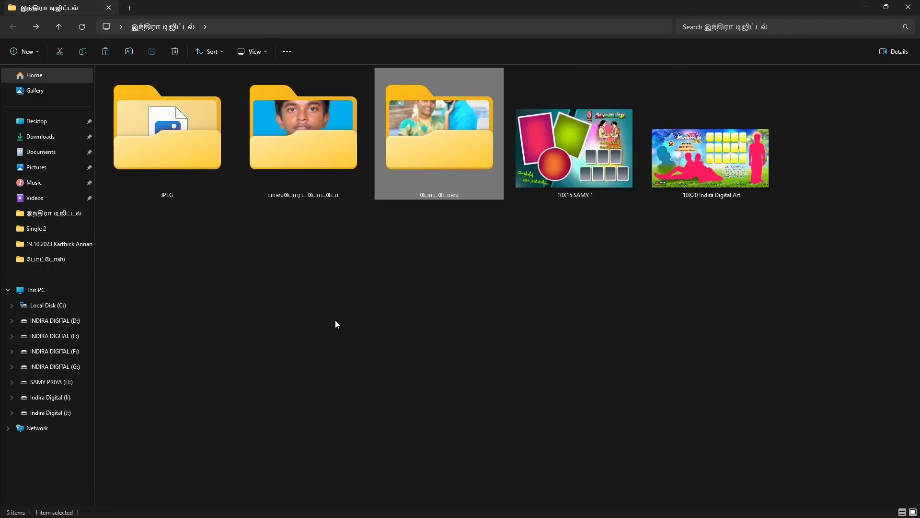
double_click(177, 165)
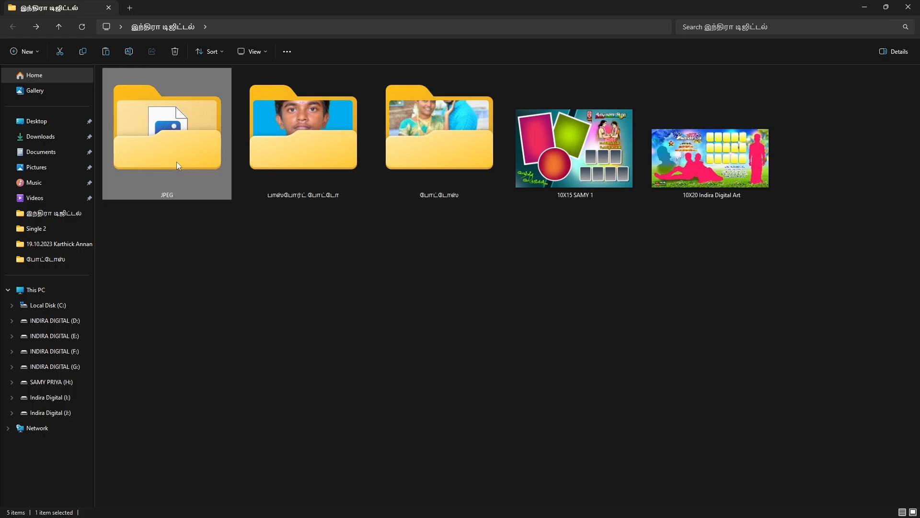
click(177, 134)
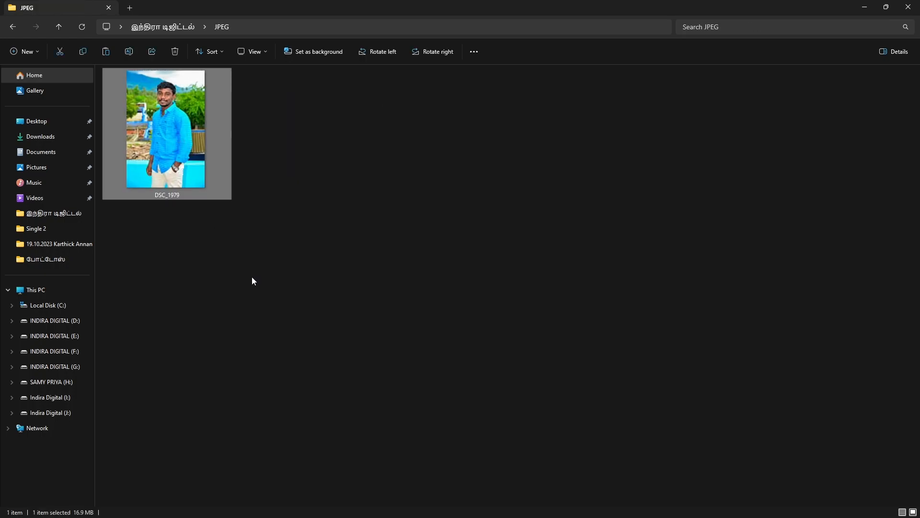
- Refresh the JPEG folder to follow the export of the photos, and return to the parent இந்திரா டிஜிட்டல் folder
right_click(268, 274)
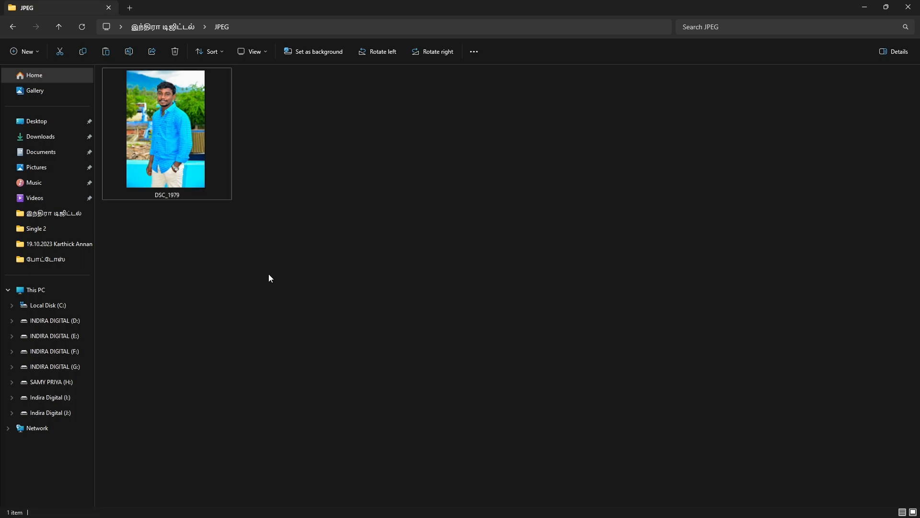
mouse_move(292, 340)
click(303, 426)
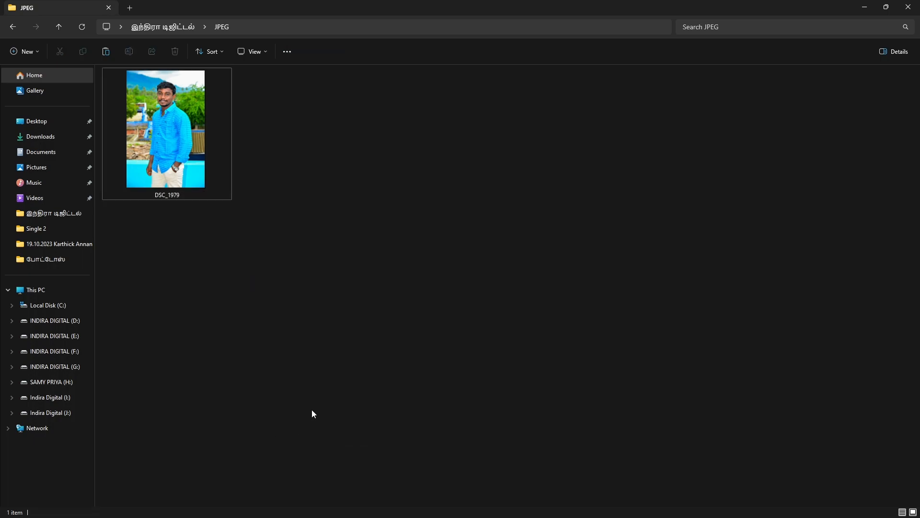
click(290, 315)
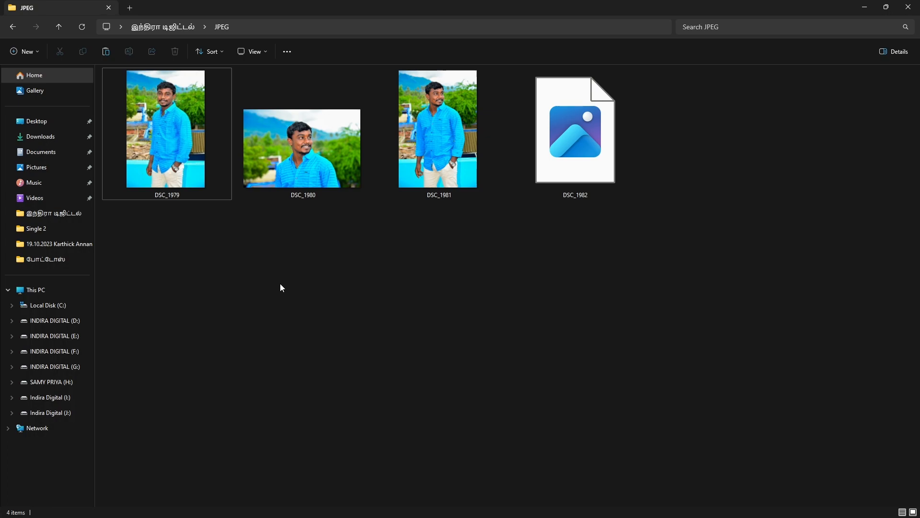
right_click(320, 346)
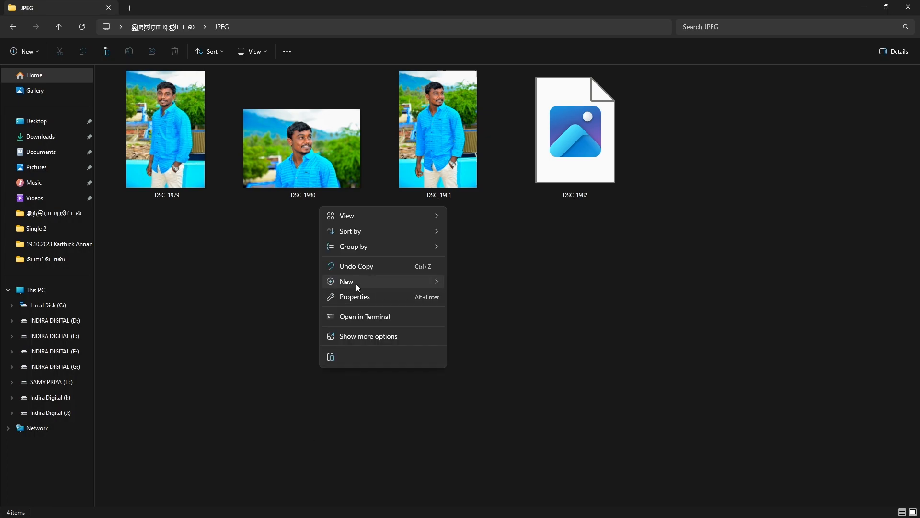
click(373, 335)
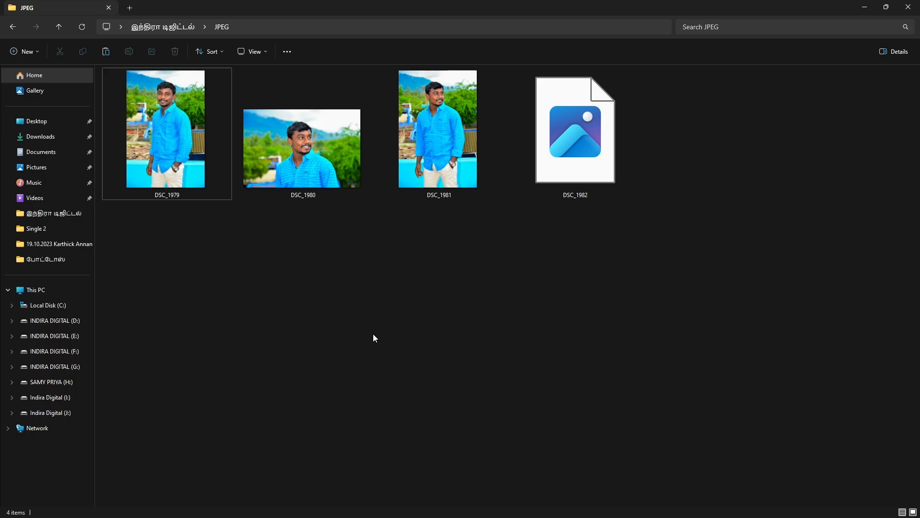
click(365, 385)
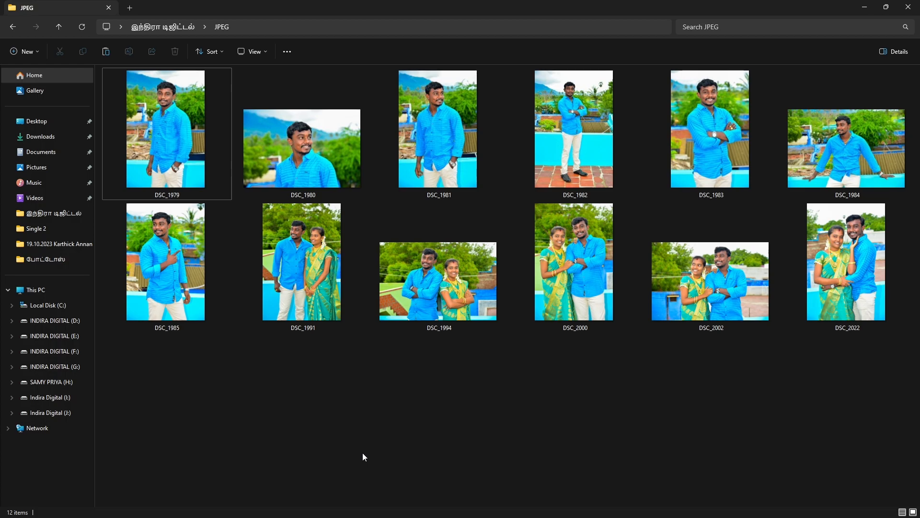
key(alt+Left)
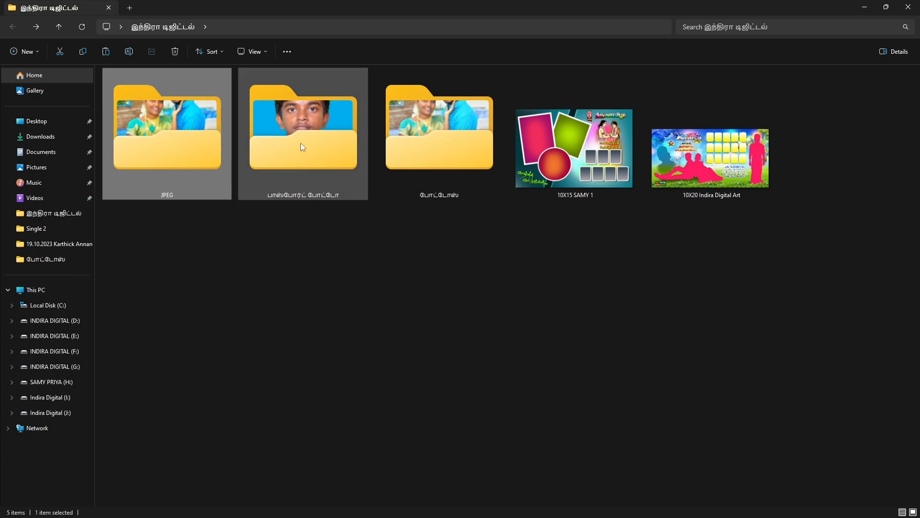
- Switch to Photoshop and close all the open DSC photos, from DSC_2022 back to DSC_1979, without saving changes
click(410, 393)
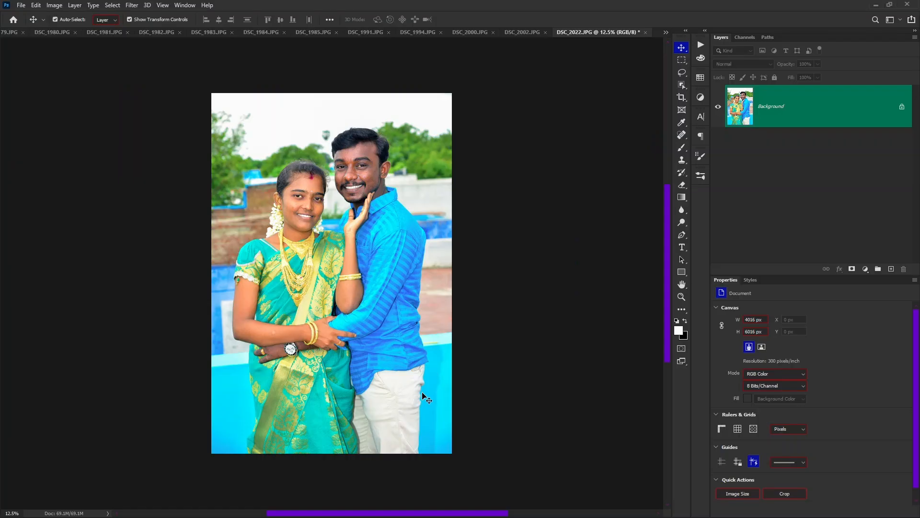
key(ctrl+w)
key(n)
key(ctrl+w)
key(n)
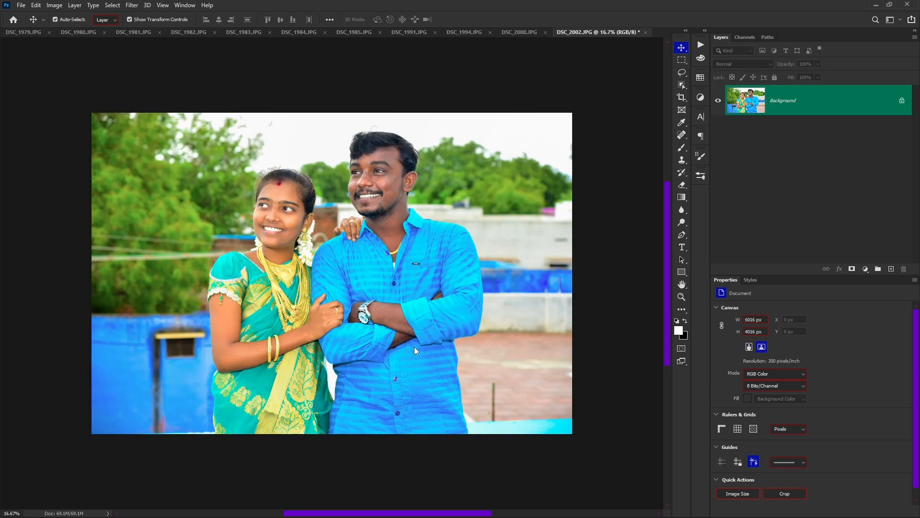
key(ctrl+w)
key(n)
key(ctrl+w)
key(n)
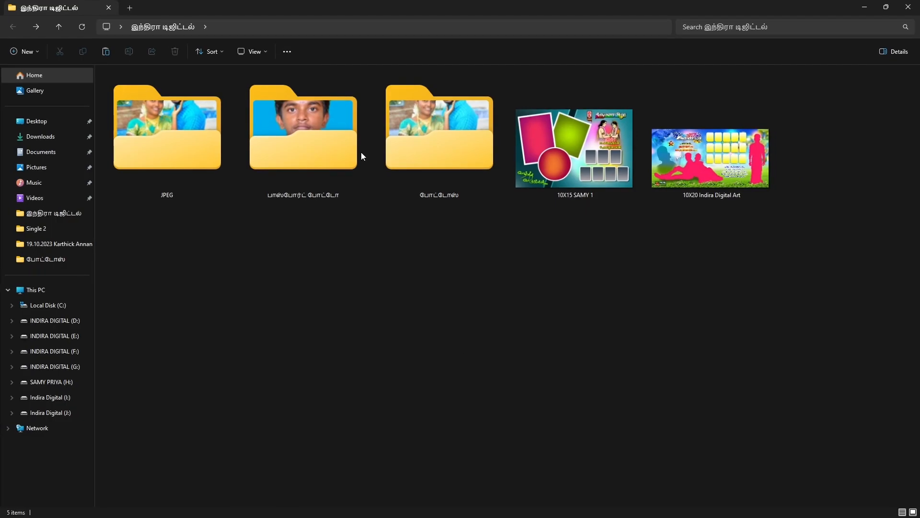
- Open the பாஸ்போர்ட் போட்டோ folder in File Explorer, enlarge its thumbnails and open photo 08 in Photoshop
double_click(309, 131)
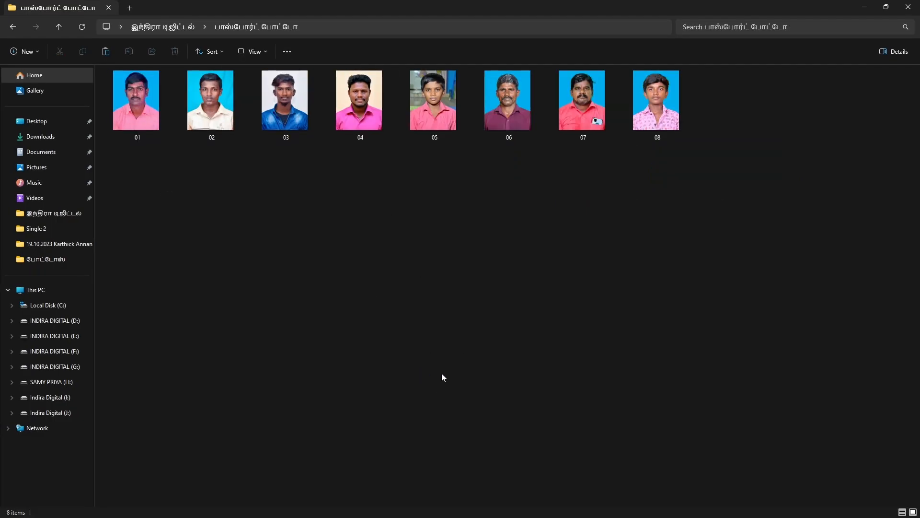
scroll(442, 374, up, 3)
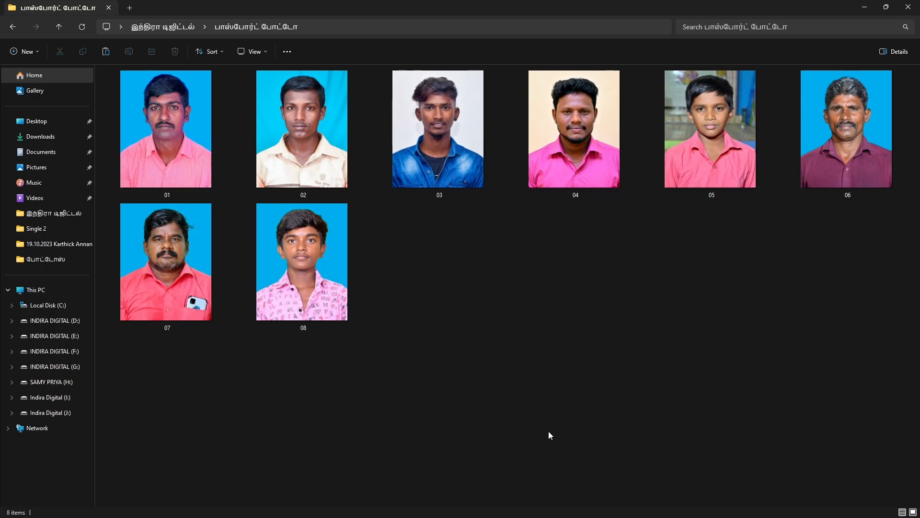
drag(336, 310, 264, 323)
key(alt+Tab)
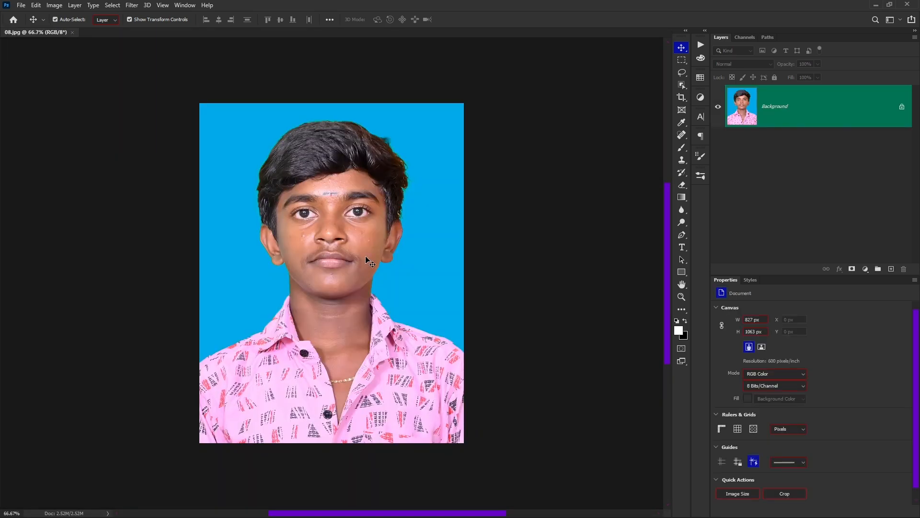
- Check the image size of 08.jpg in centimeters and close the dialog without applying changes
key(ctrl+alt+i)
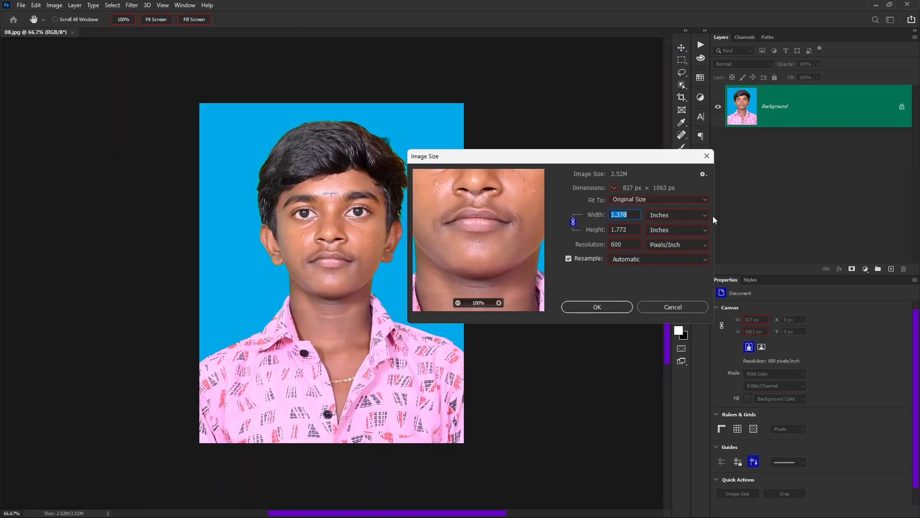
click(671, 215)
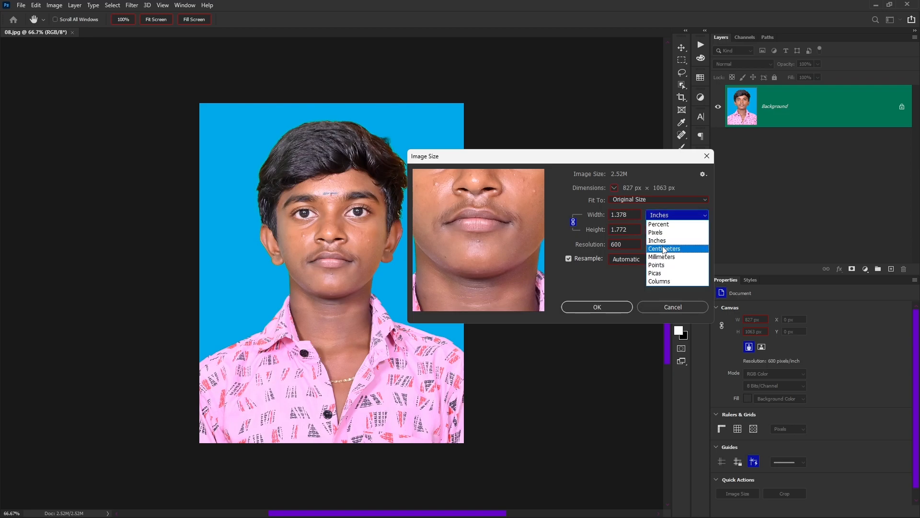
click(664, 248)
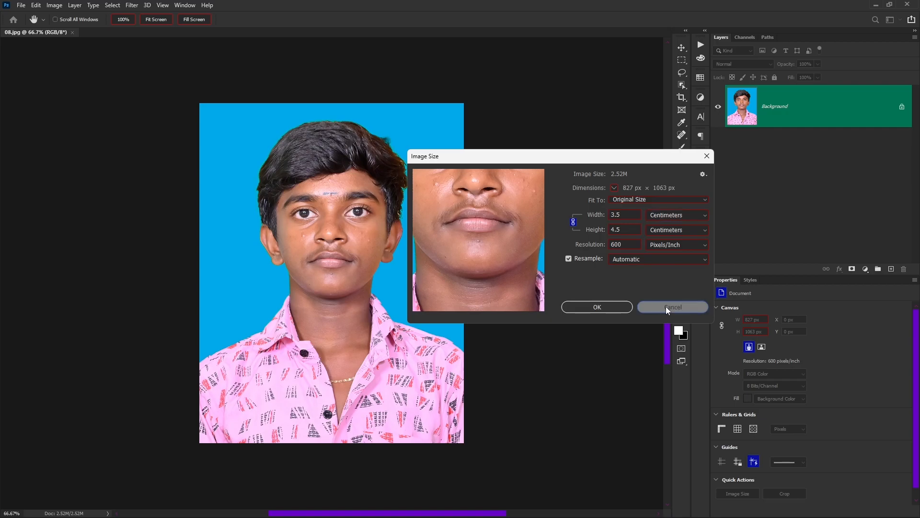
click(644, 307)
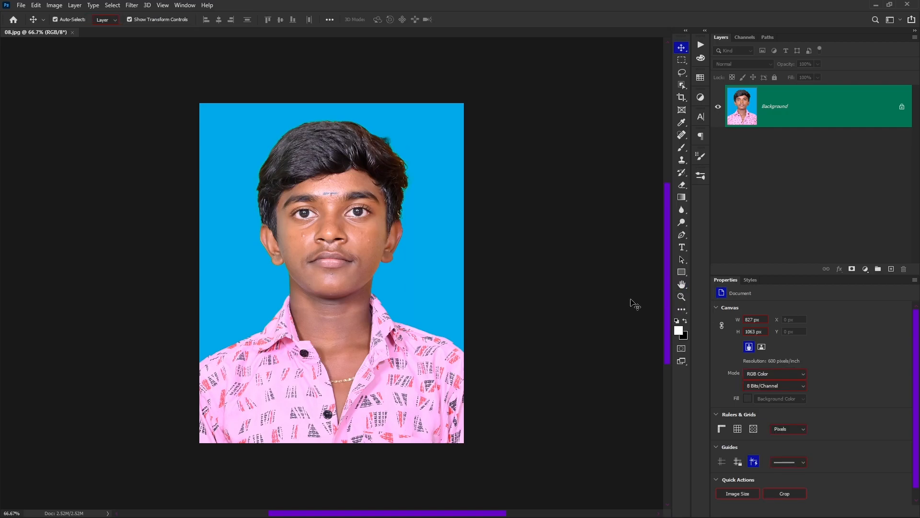
- Run the PP - 8 action on 08.jpg to lay out a sheet of eight passport photos
click(703, 45)
click(686, 38)
click(705, 40)
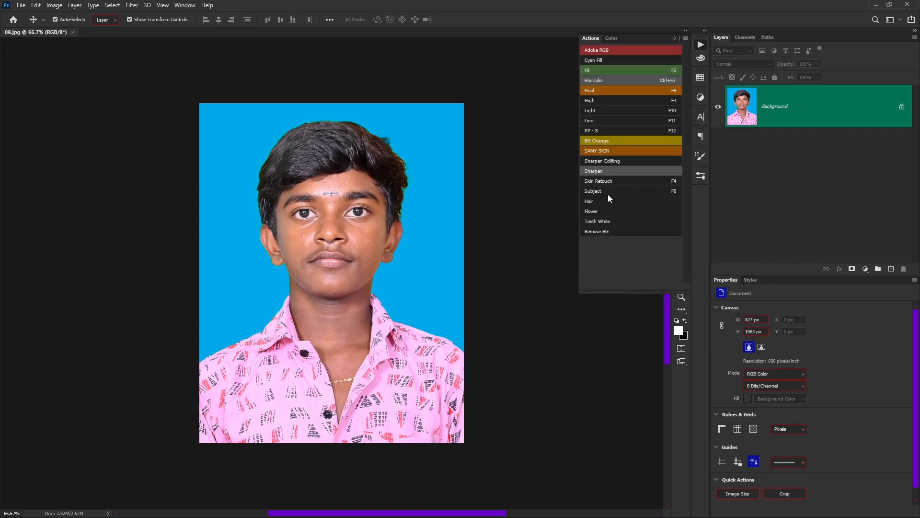
click(602, 129)
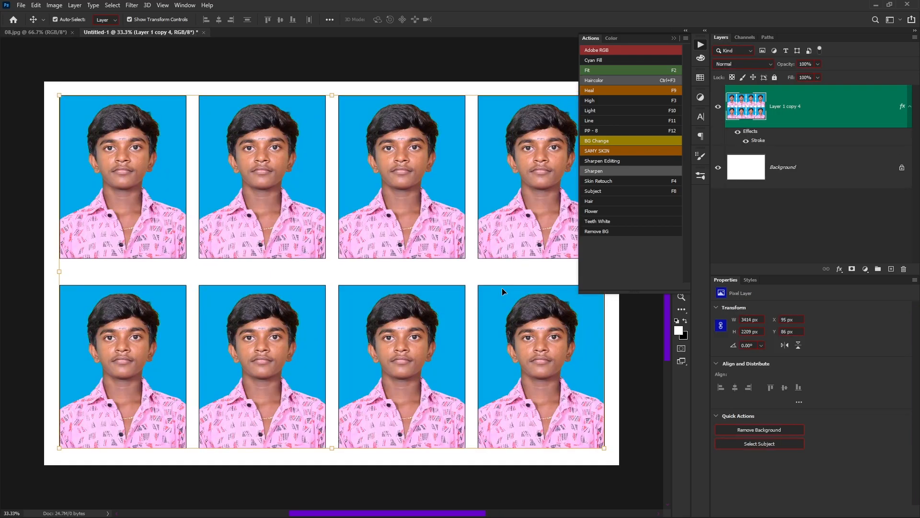
click(700, 46)
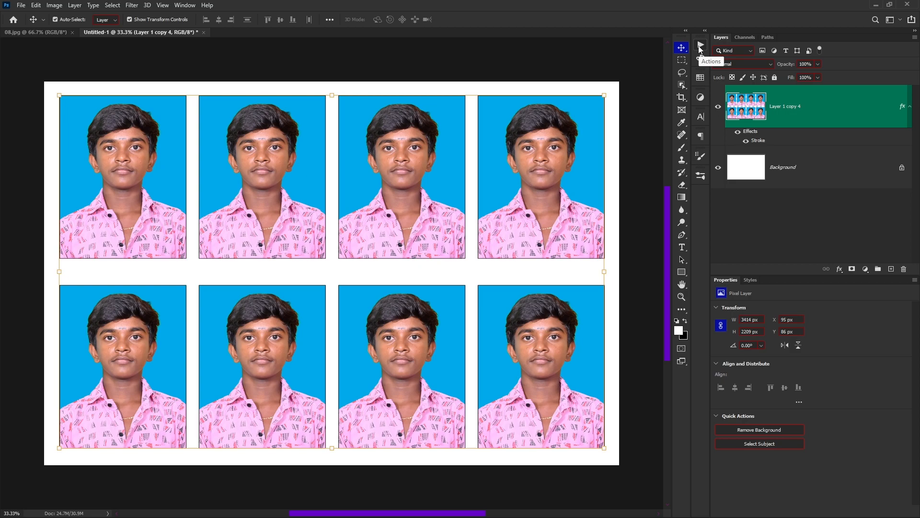
- Close the passport sheet without saving, look over the passport photos in File Explorer, and close 08.jpg in Photoshop
key(ctrl+w)
key(n)
key(alt+Tab)
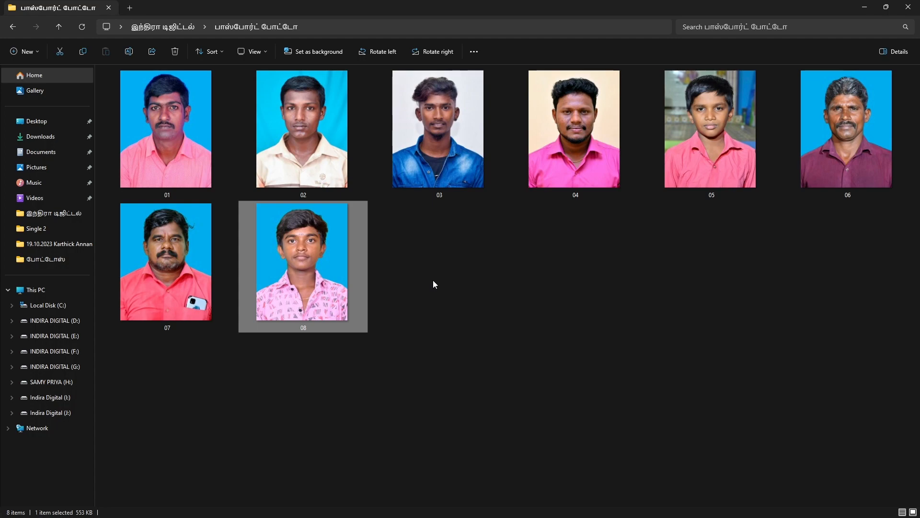
key(alt+Tab)
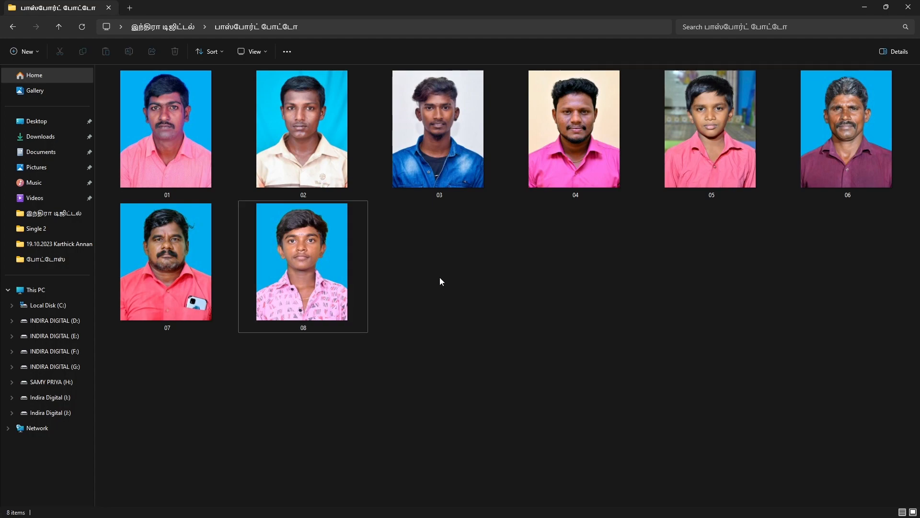
key(ctrl+w)
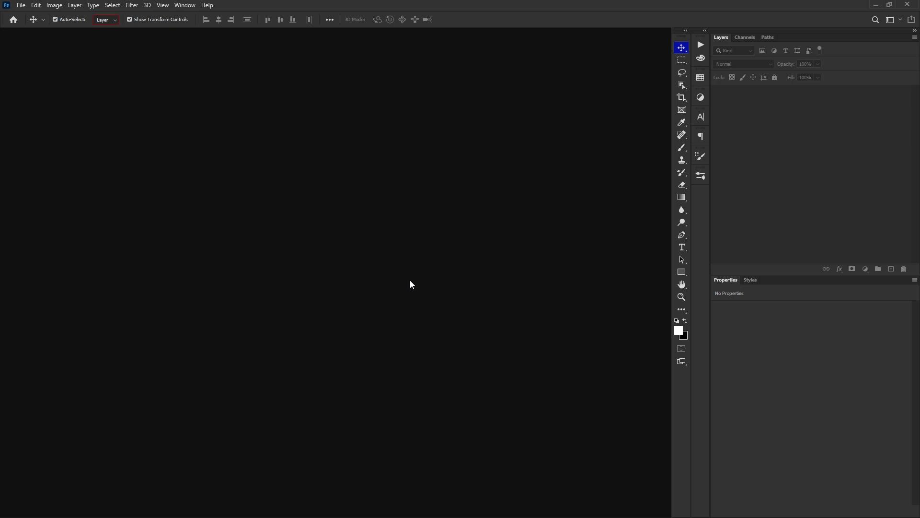
- Open the Image Processor script and set its source folder to பாஸ்போர்ட் போட்டோ inside இந்திரா டிஜிட்டல் on the Desktop
click(21, 5)
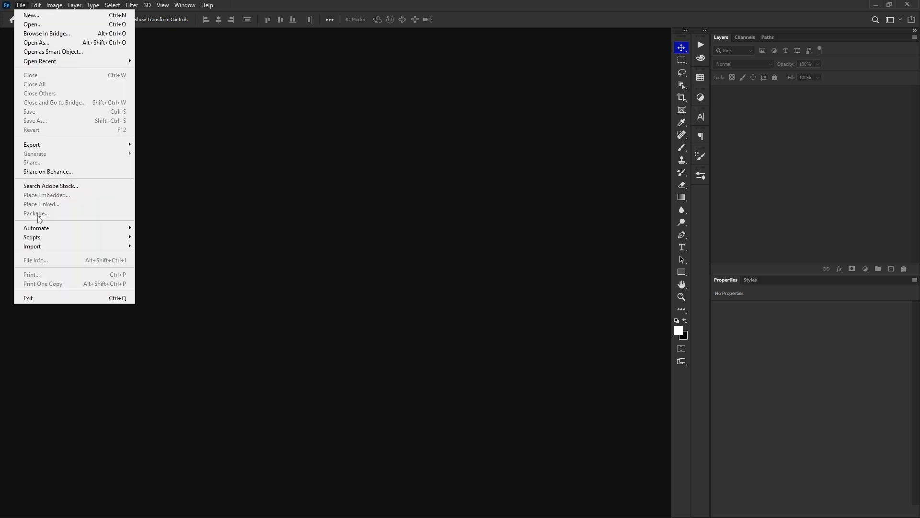
mouse_move(66, 237)
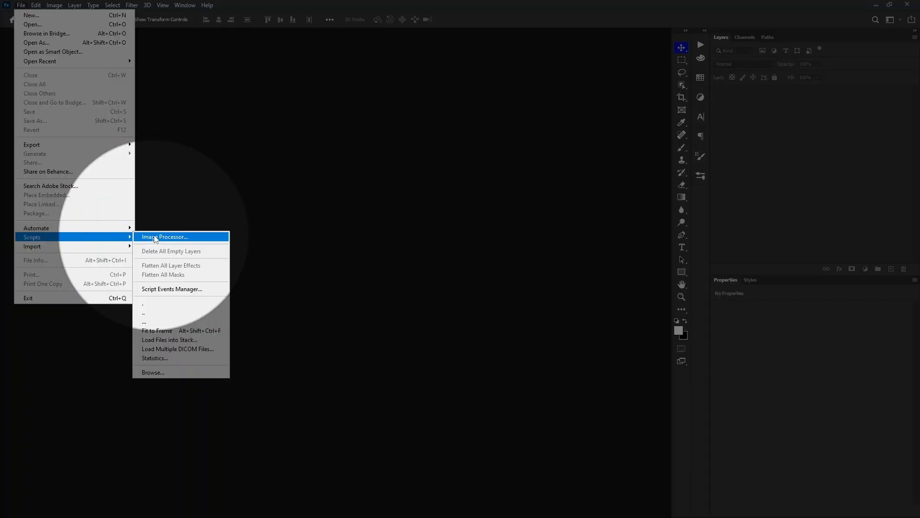
click(156, 238)
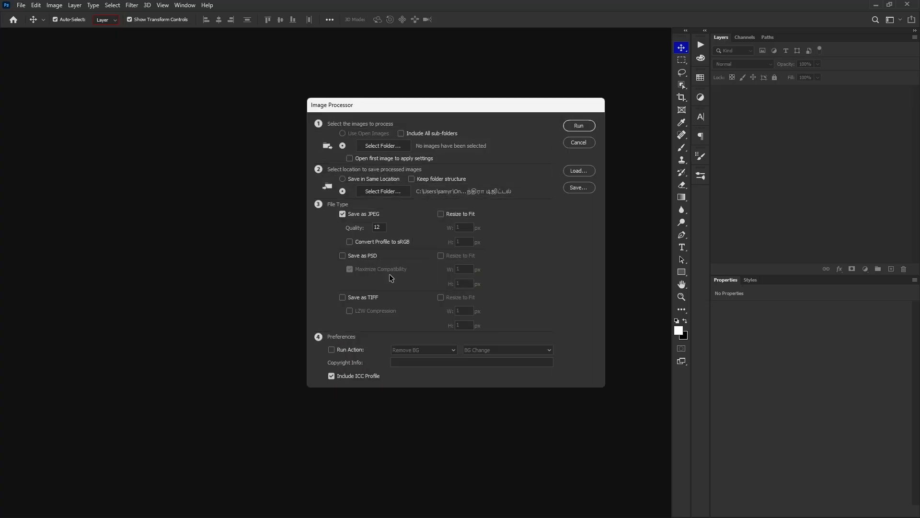
key(alt+Tab)
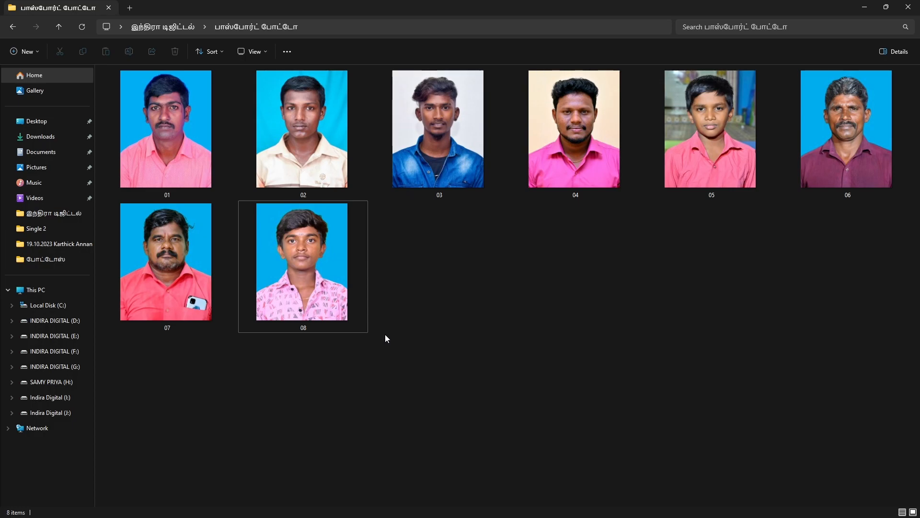
key(alt+Tab)
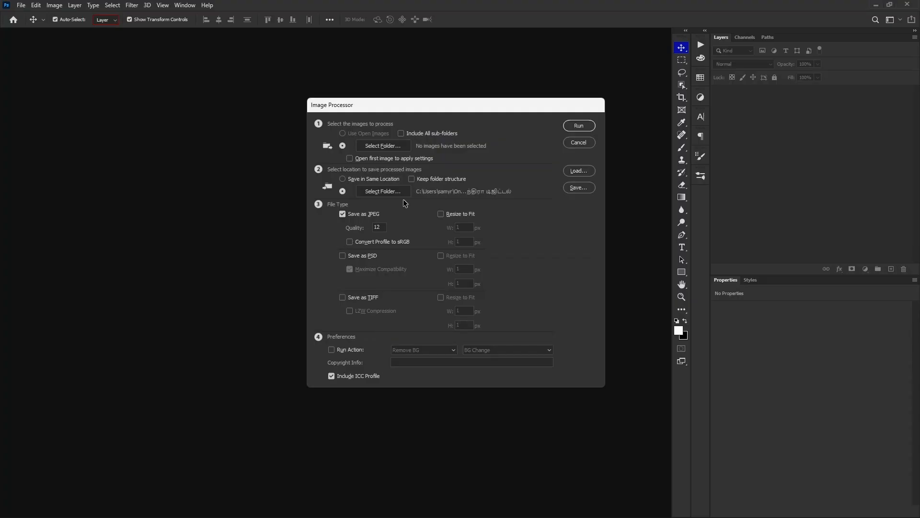
drag(378, 107, 296, 120)
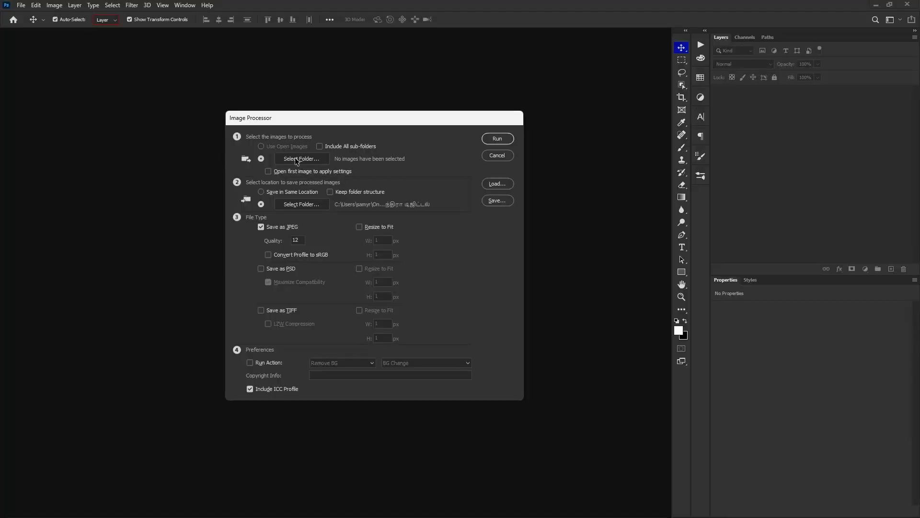
click(297, 160)
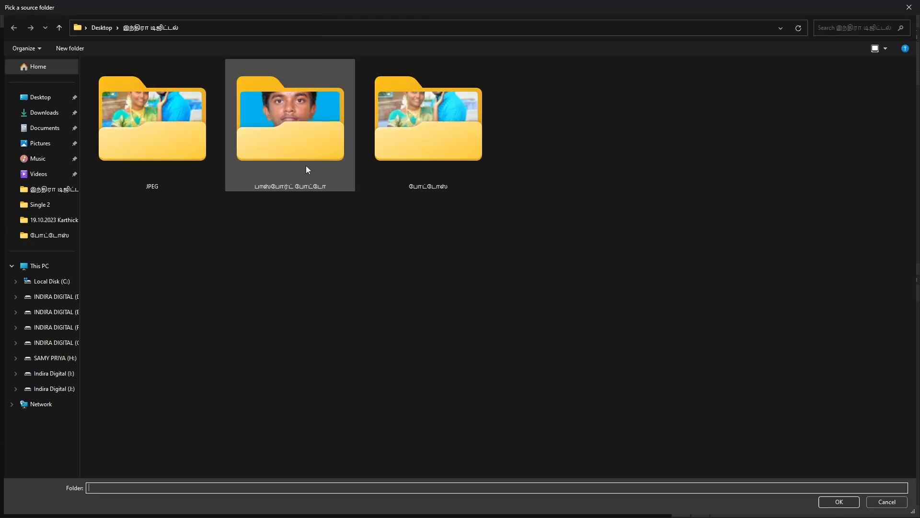
double_click(288, 127)
click(839, 502)
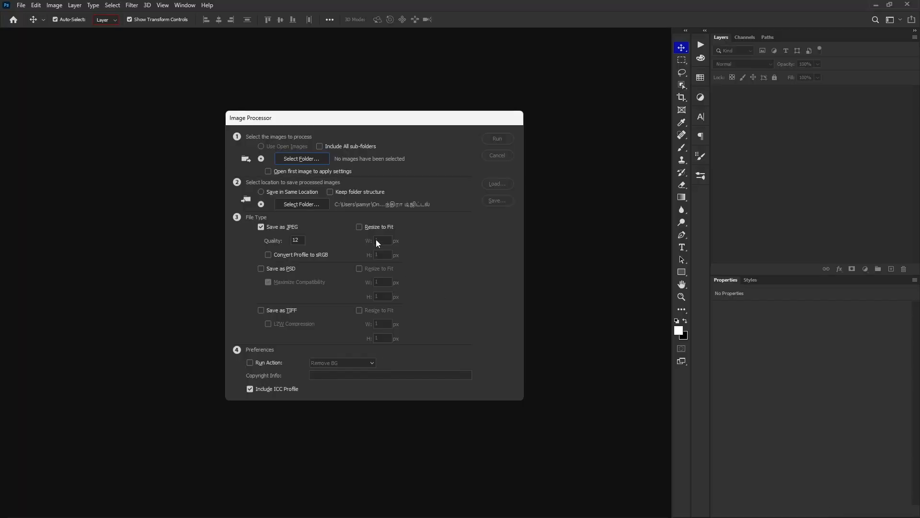
- Pick the பாஸ்போர்ட் போட்டோ folder as the save location and switch the output to Save in Same Location
click(311, 207)
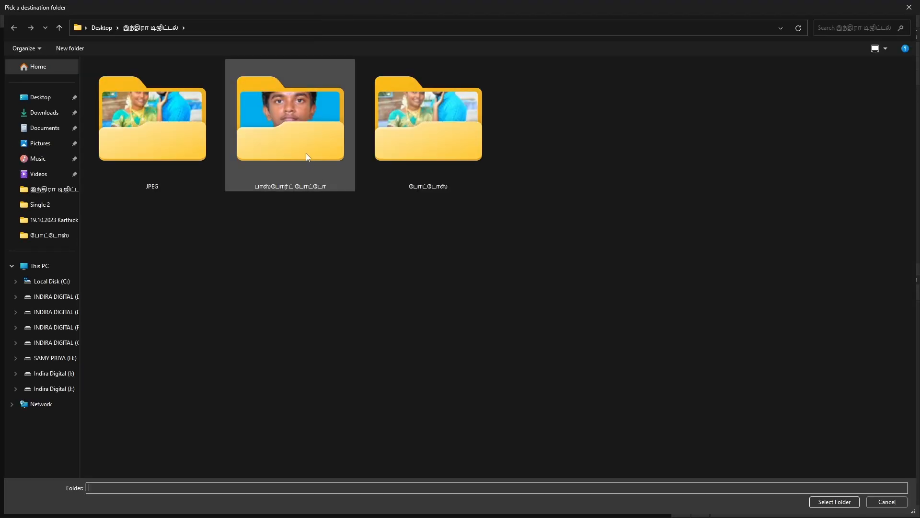
double_click(306, 152)
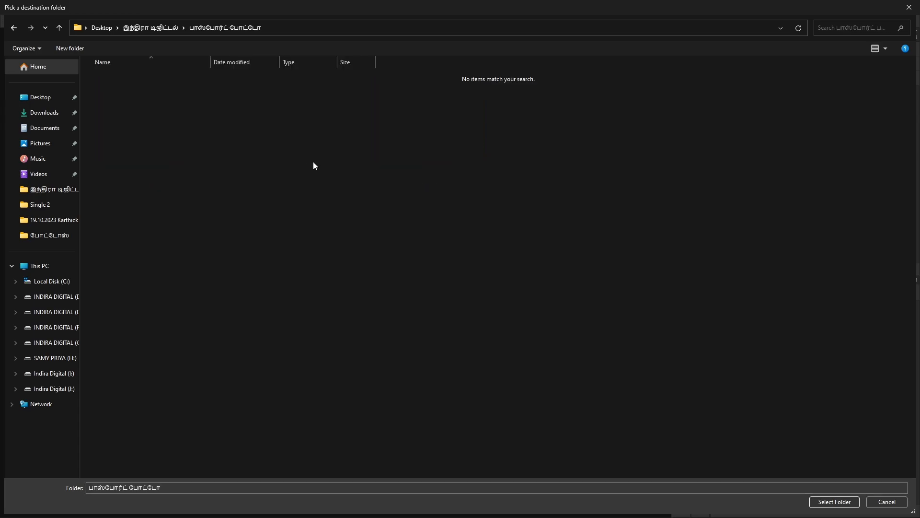
click(825, 505)
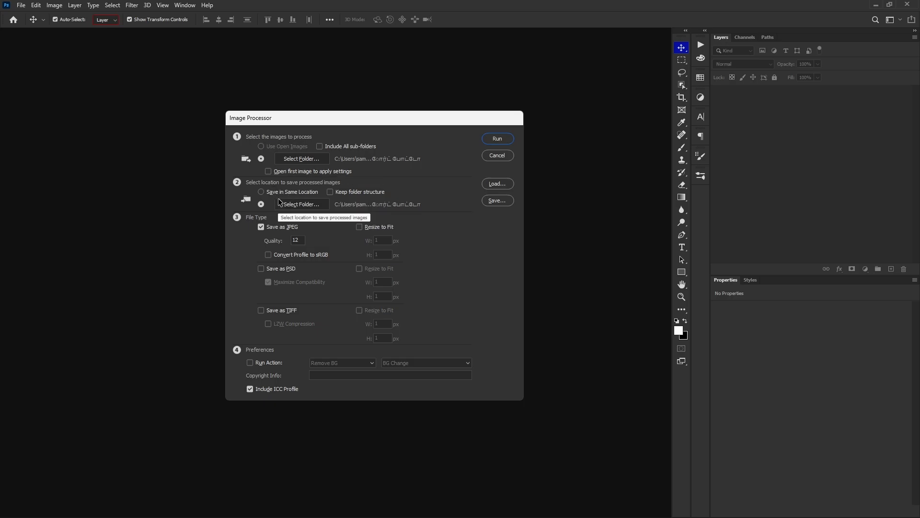
click(304, 194)
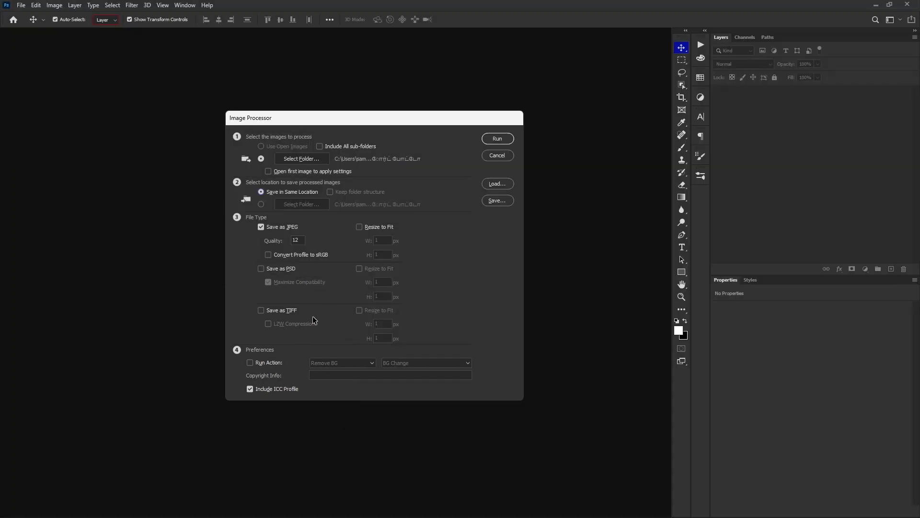
- Set Image Processor to run the PP - 8 action from the PP 8 Up set and start processing the folder
click(274, 363)
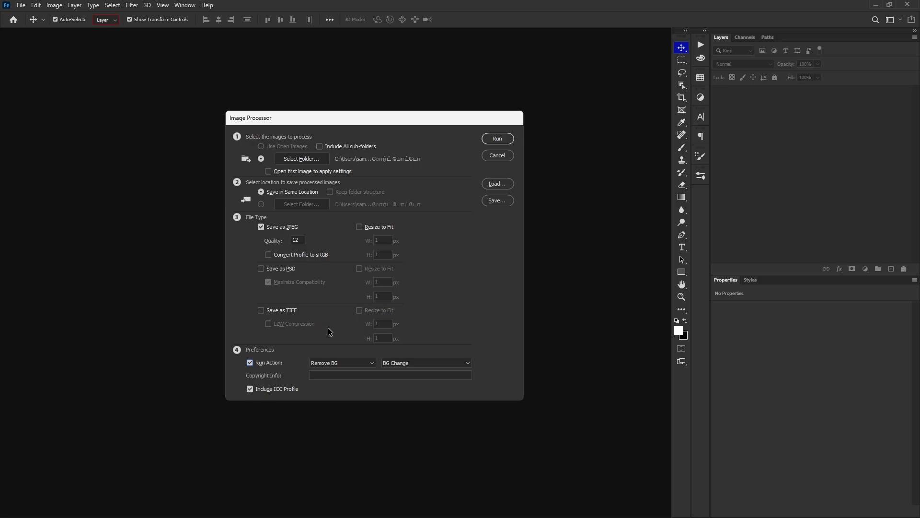
click(329, 362)
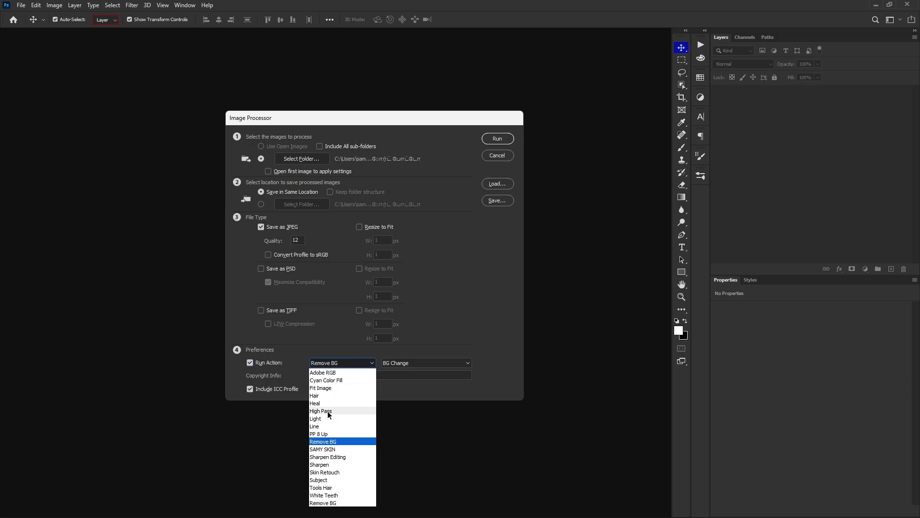
click(328, 433)
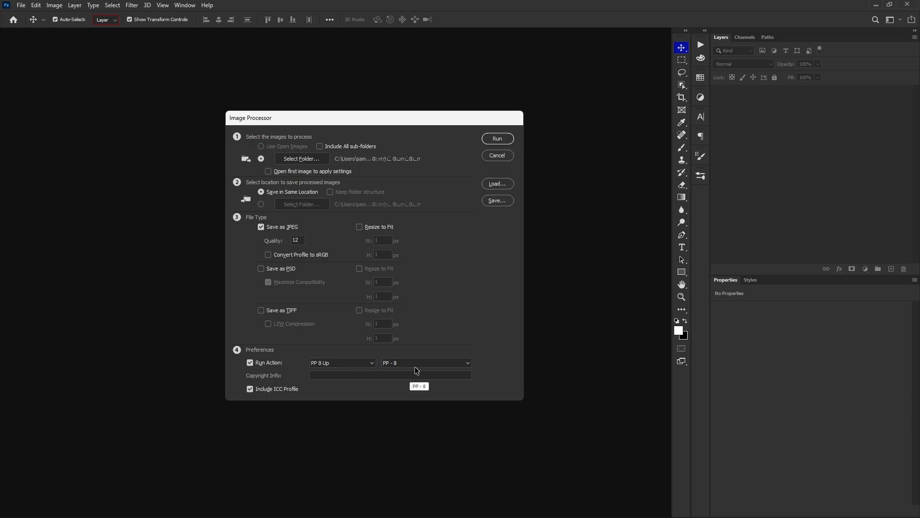
- Switch to File Explorer, open the JPEG output folder inside பாஸ்போர்ட் போட்டோ and refresh its contents
key(alt+Tab)
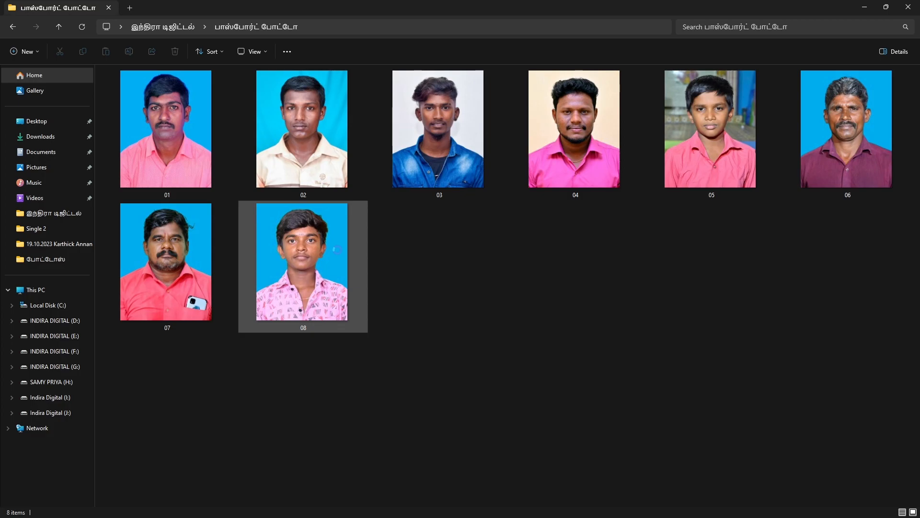
key(alt+d)
click(142, 149)
double_click(143, 149)
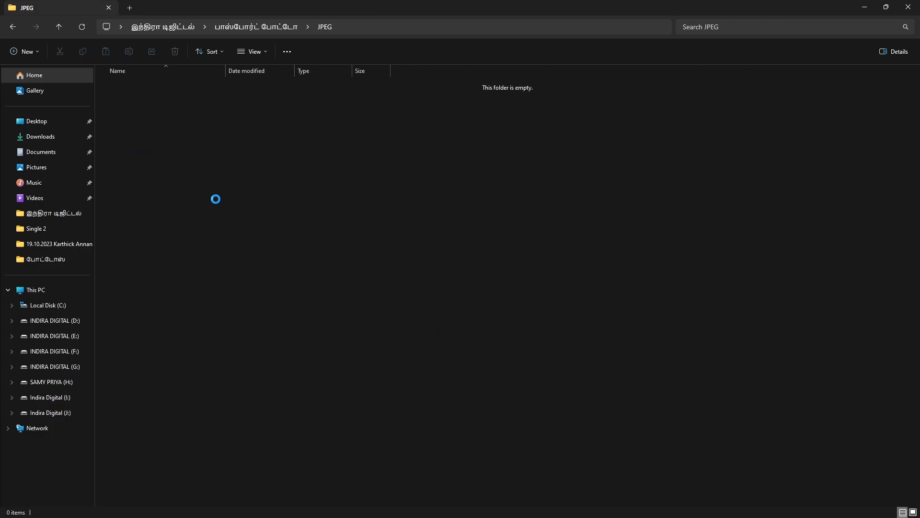
right_click(292, 212)
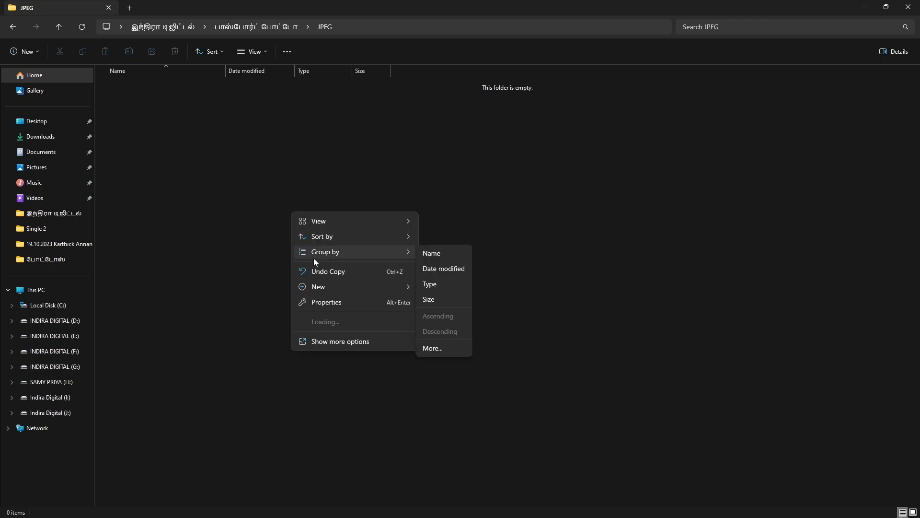
click(324, 339)
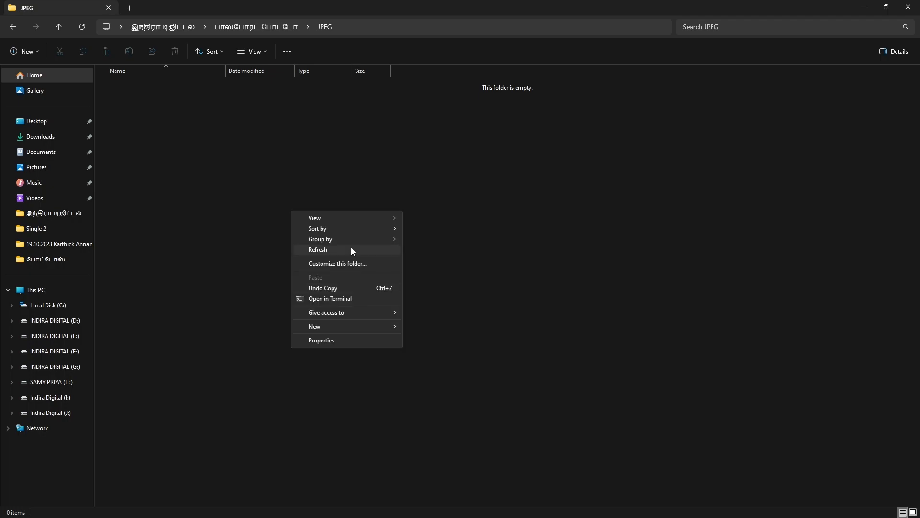
click(323, 252)
- Enlarge the thumbnails in the JPEG folder, refresh the listing and select all the generated passport sheets to examine them
click(146, 104)
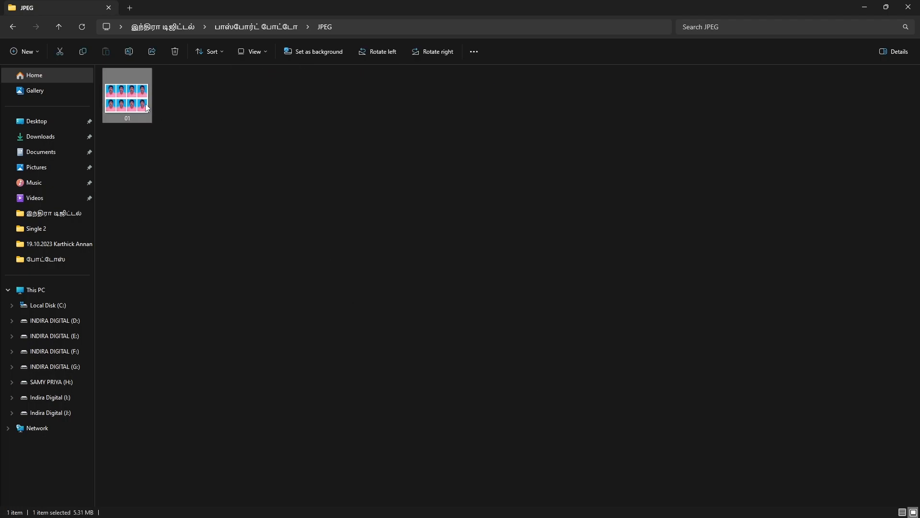
ctrl+scroll(237, 239, up, 4)
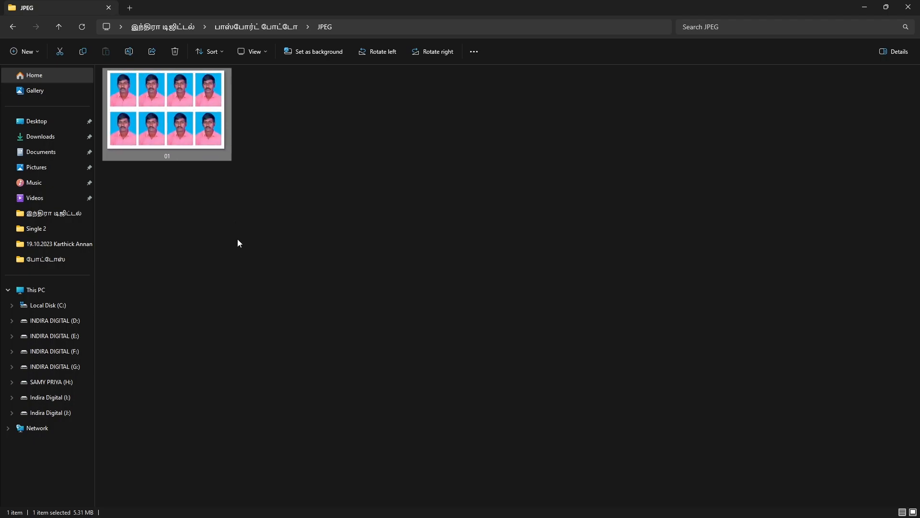
click(329, 267)
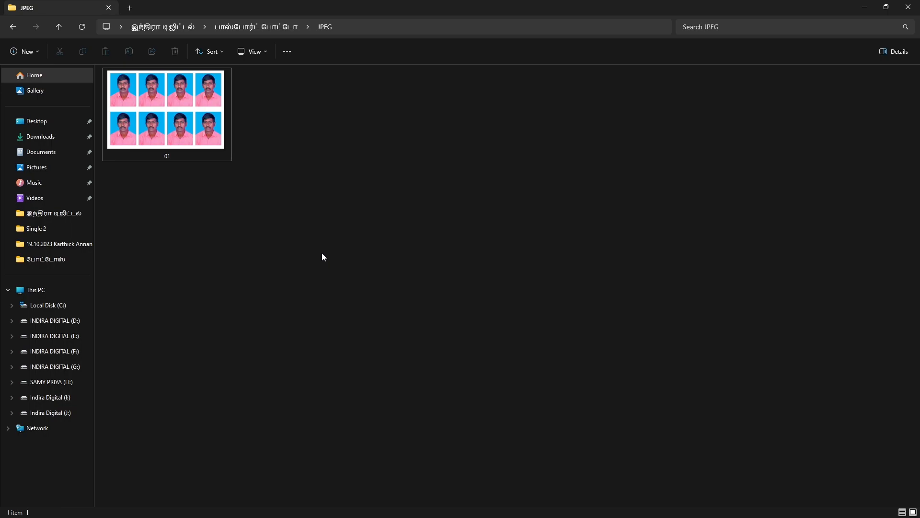
right_click(411, 259)
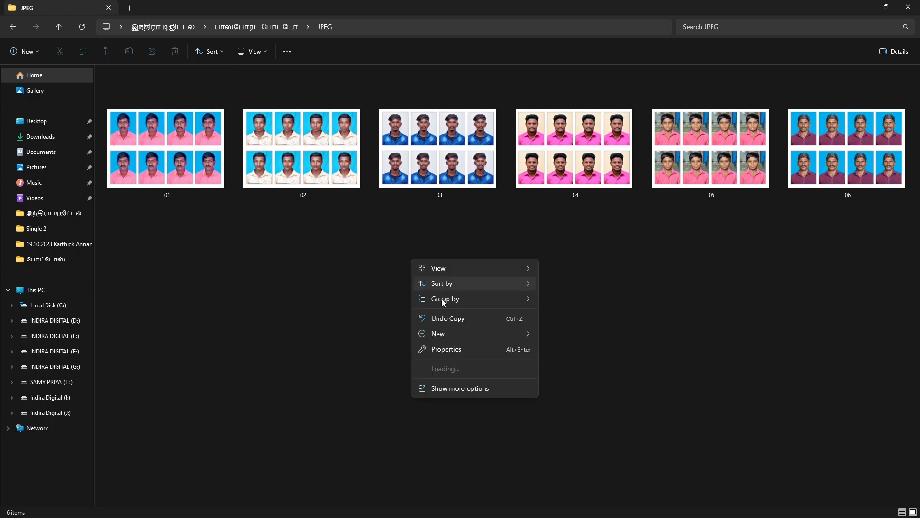
click(440, 387)
click(441, 298)
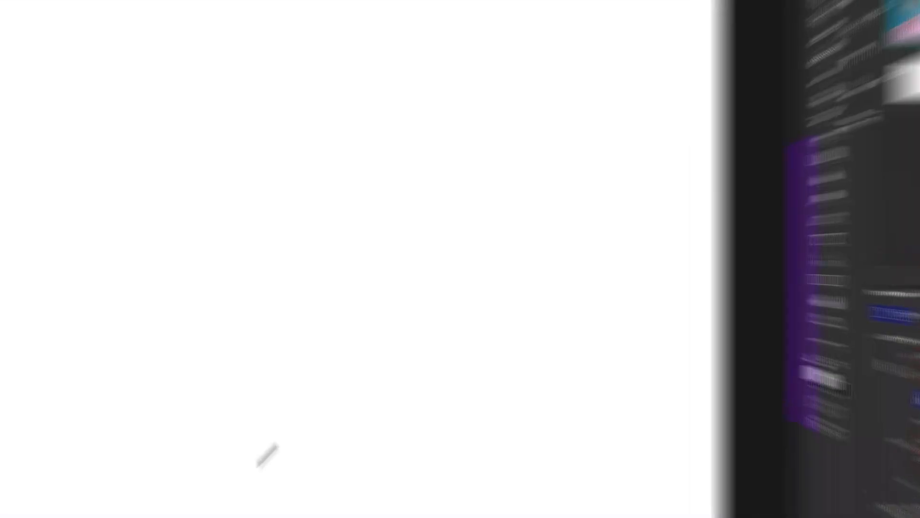
key(ctrl+a)
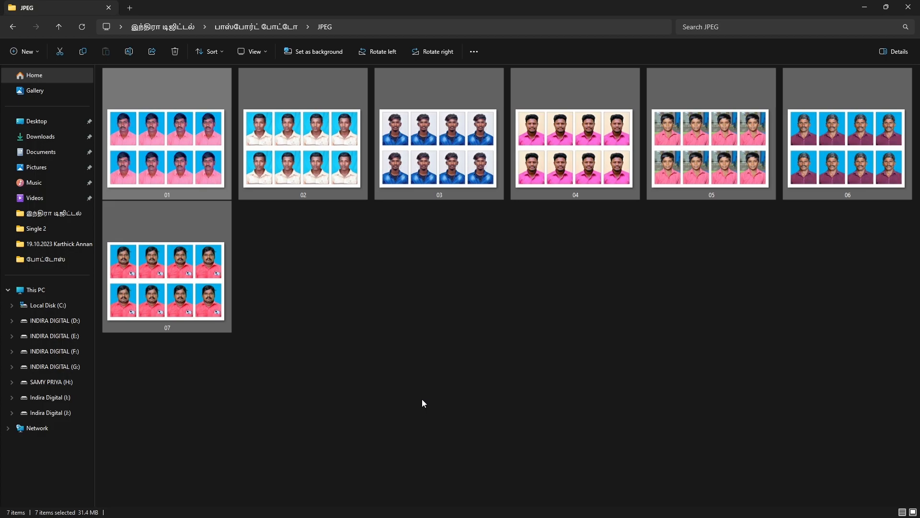
- Compare the original photos in the பாஸ்போர்ட் போட்டோ folder with the sheets in its JPEG subfolder, and close File Explorer
key(BackSpace)
click(332, 164)
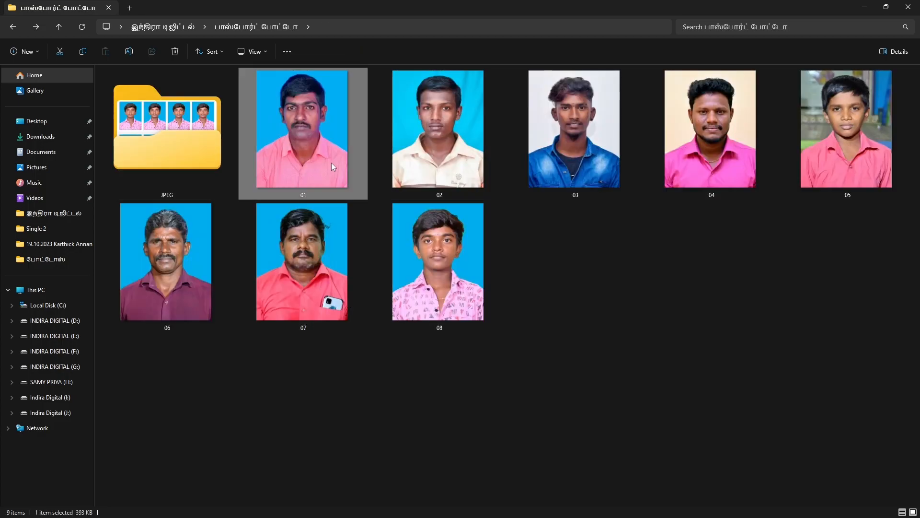
double_click(168, 144)
key(BackSpace)
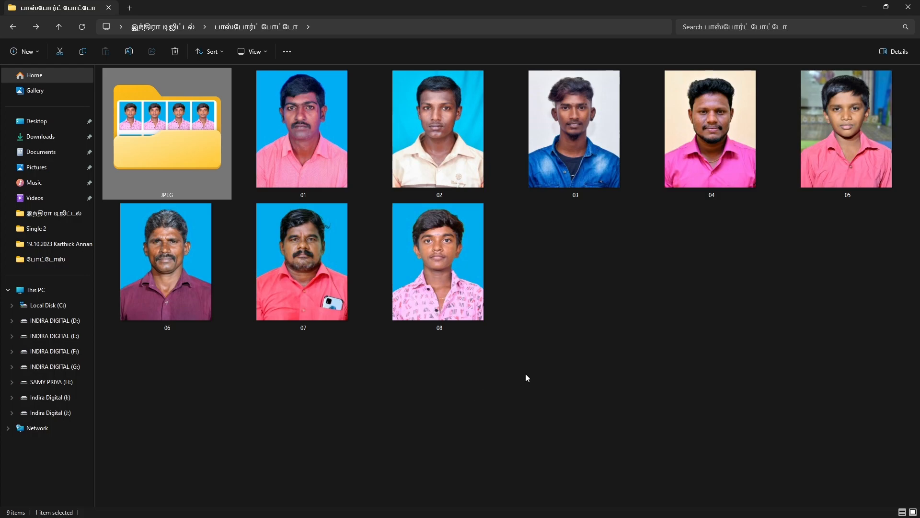
click(532, 384)
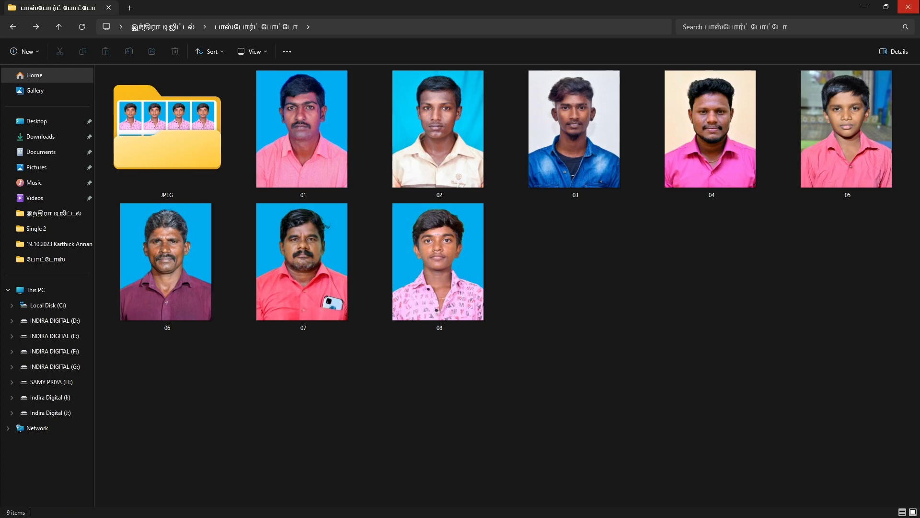
click(908, 7)
- In Photoshop, close the 08.jpg and 07.jpg photos and their passport sheets without saving
scroll(433, 230, down, 1)
scroll(434, 230, up, 1)
key(ctrl+w)
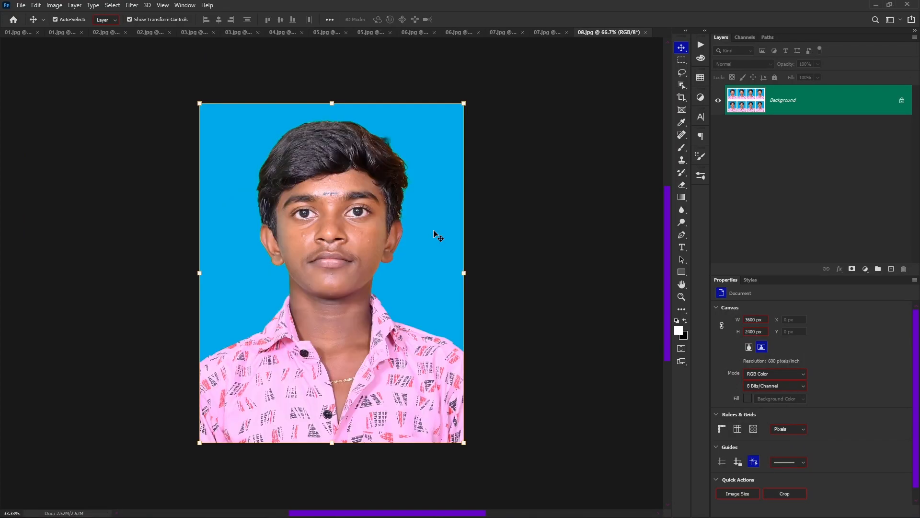
key(ctrl+w)
key(ctrl+w)
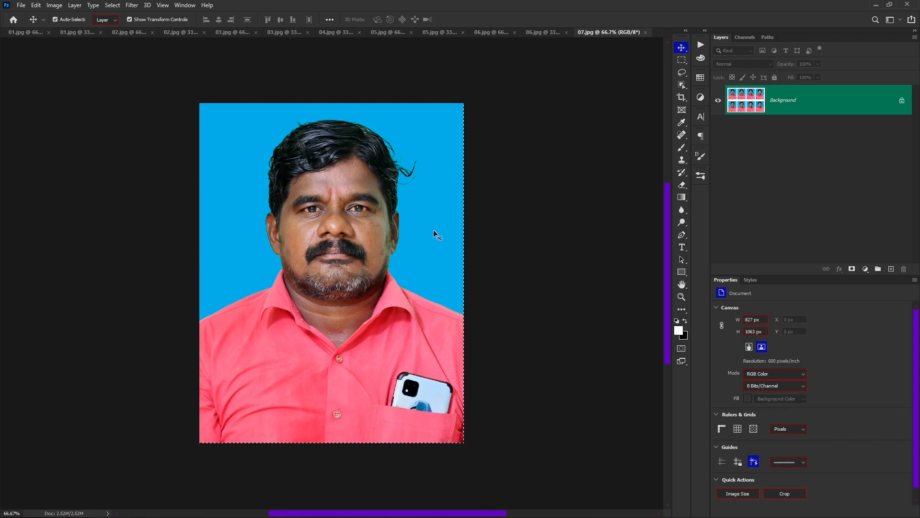
key(ctrl+w)
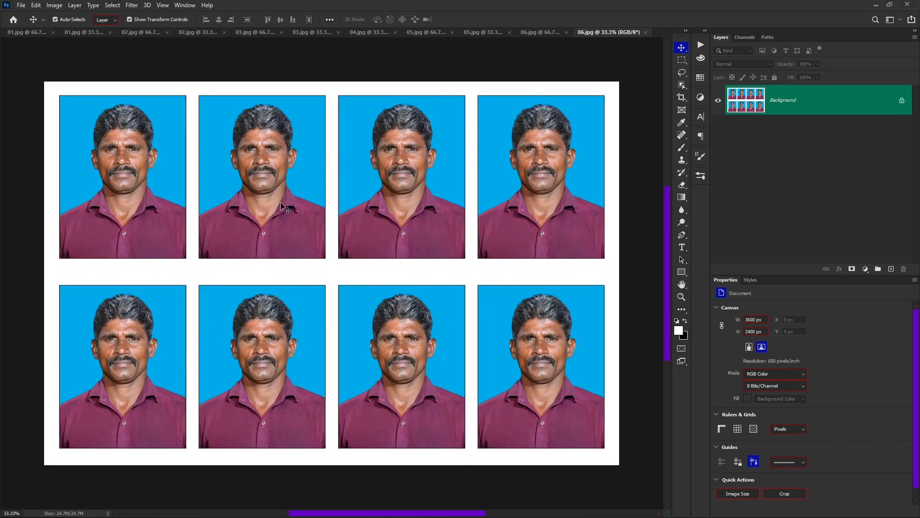
- Exit Photoshop without saving the remaining open documents, and refresh the Windows desktop
click(21, 6)
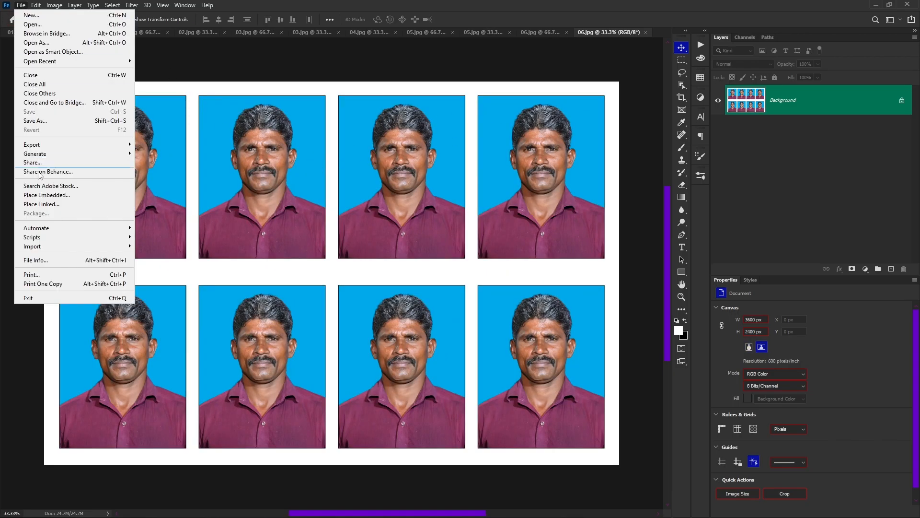
click(72, 297)
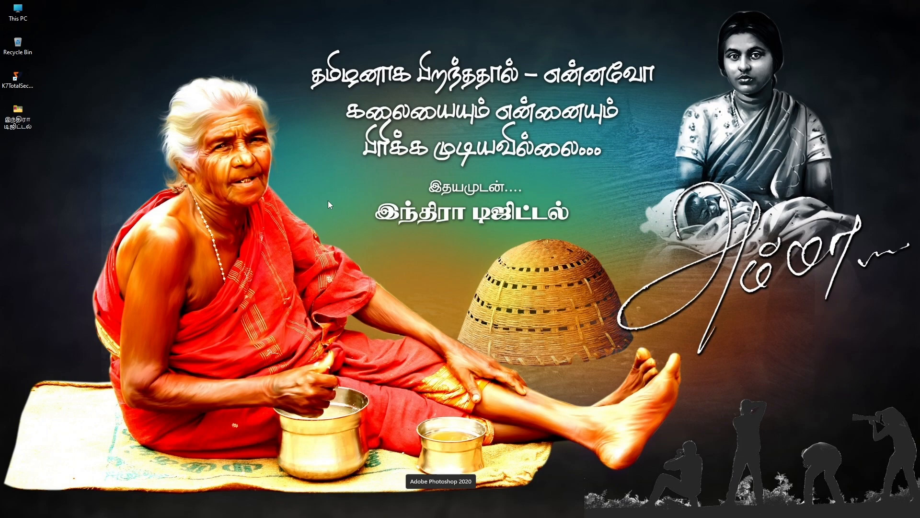
right_click(327, 201)
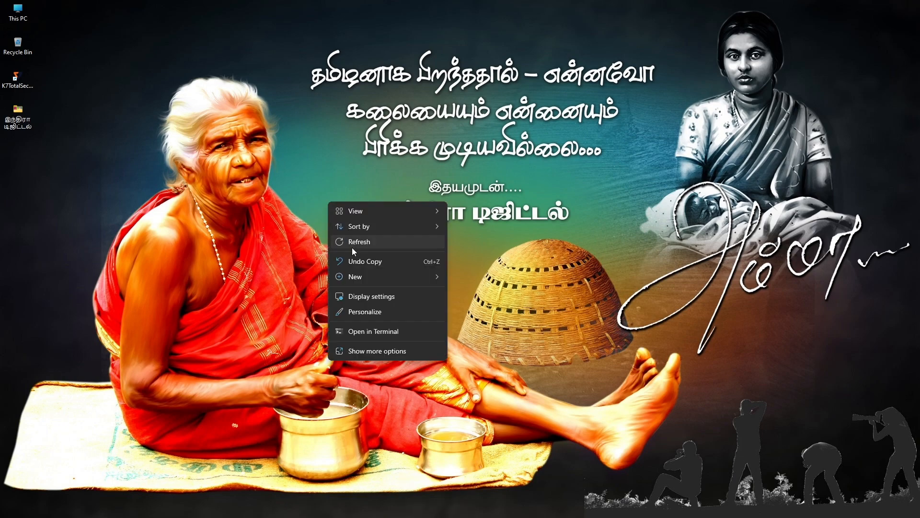
click(352, 244)
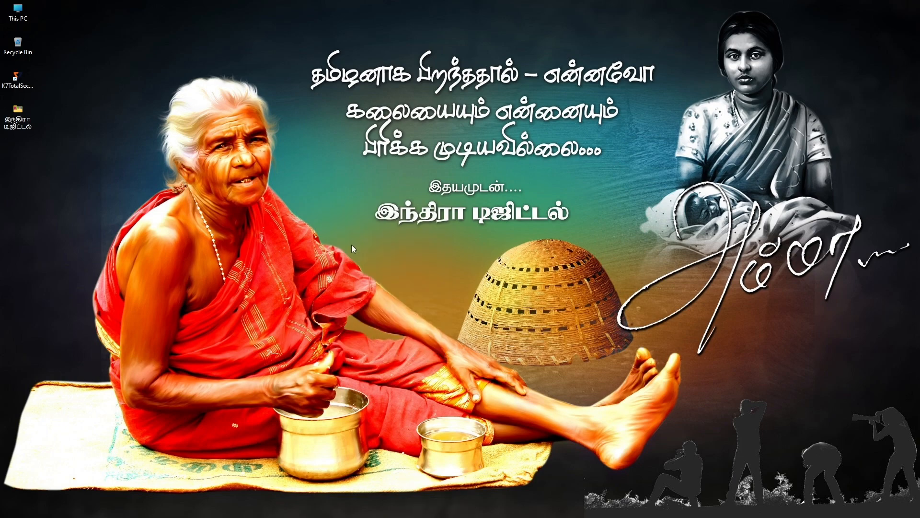